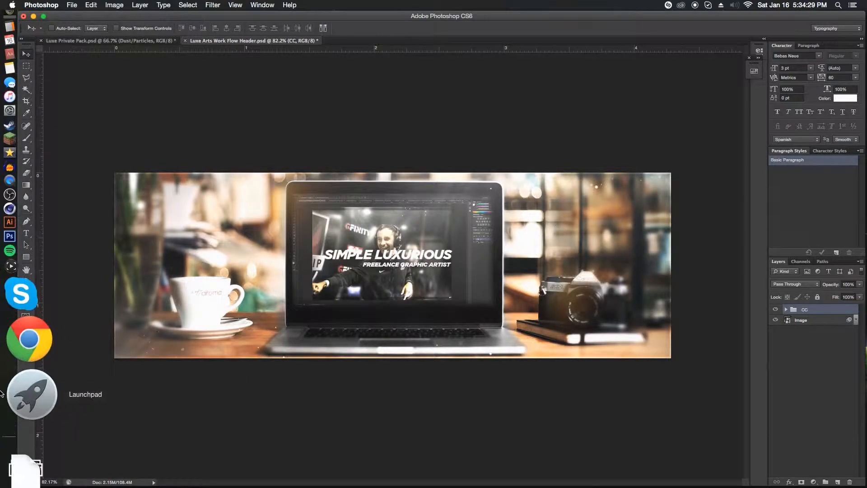
Switch to Chrome and look through the Photo Edits (Enhanced CC's) images in the Carbonmade portfolio
click(27, 372)
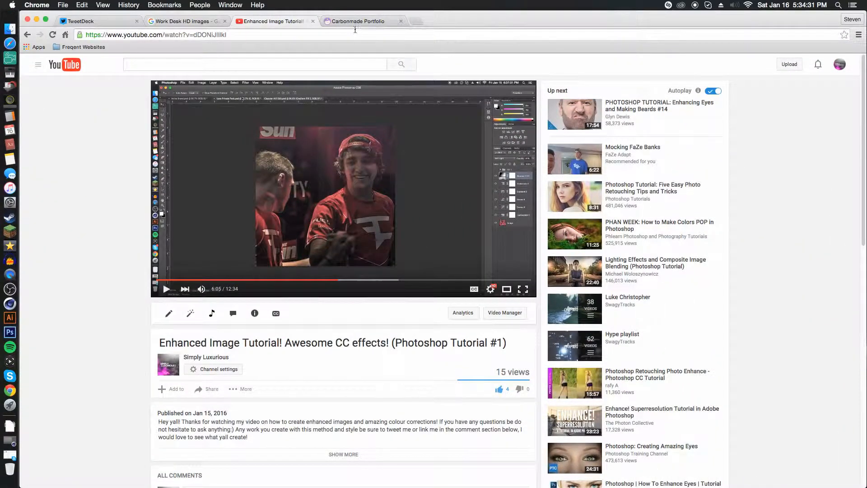
click(357, 22)
click(387, 178)
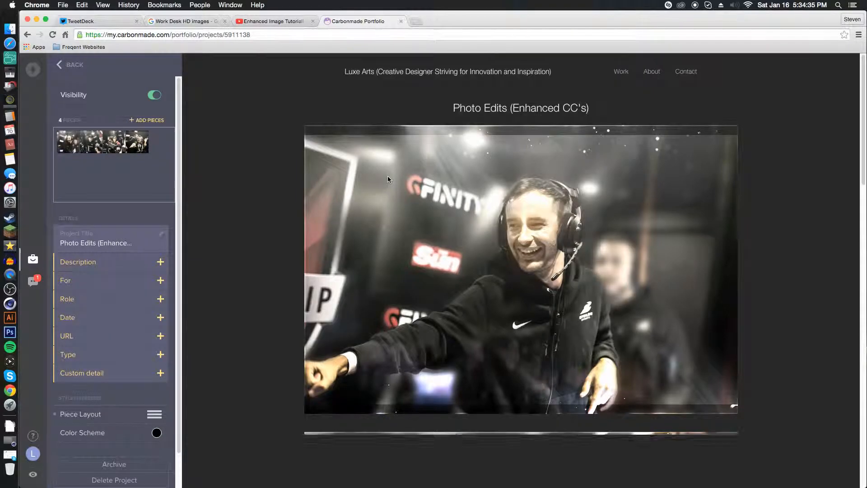
scroll(389, 207, down, 2)
scroll(505, 220, down, 12)
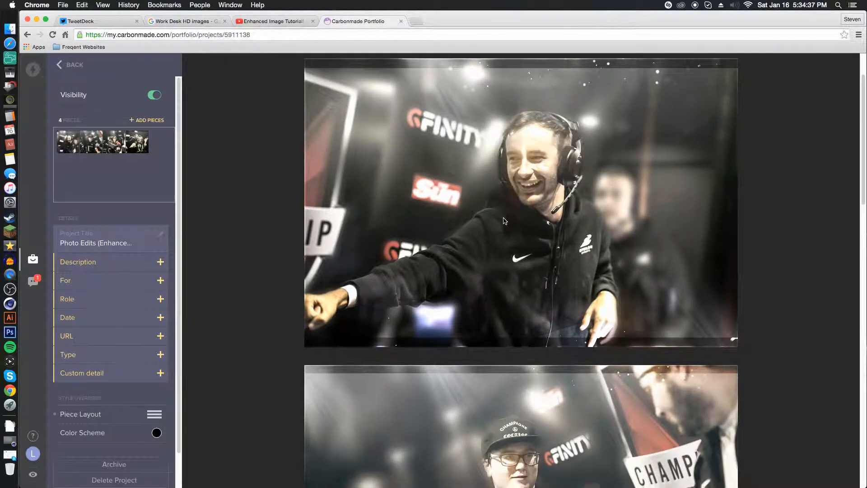
scroll(499, 225, down, 3)
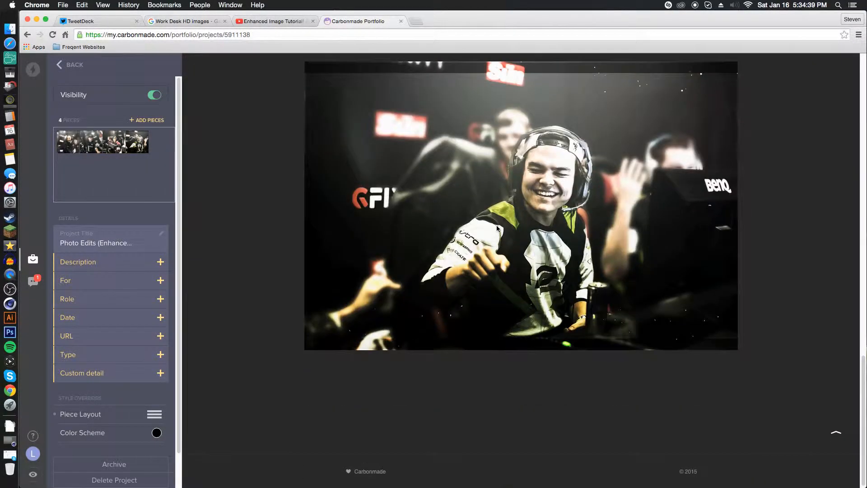
scroll(486, 301, up, 5)
scroll(434, 227, down, 5)
scroll(465, 231, up, 5)
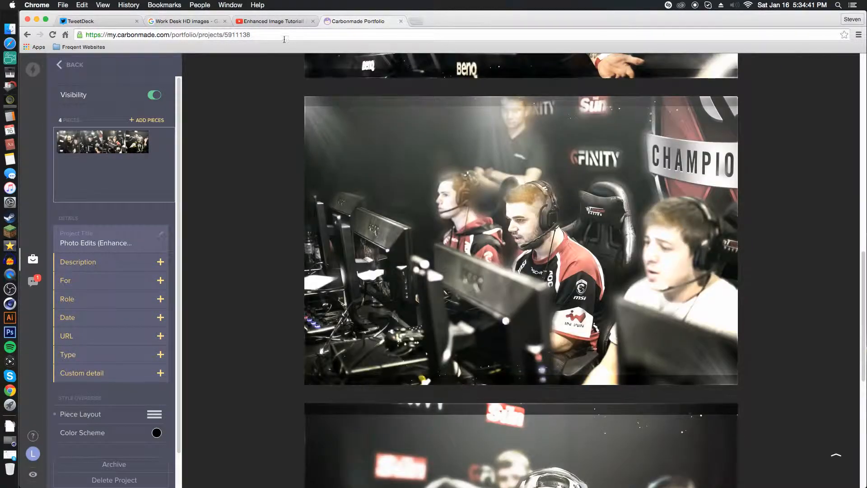
View the Enhanced Image Tutorial video page on YouTube and return to the beginning of the portfolio project
click(276, 22)
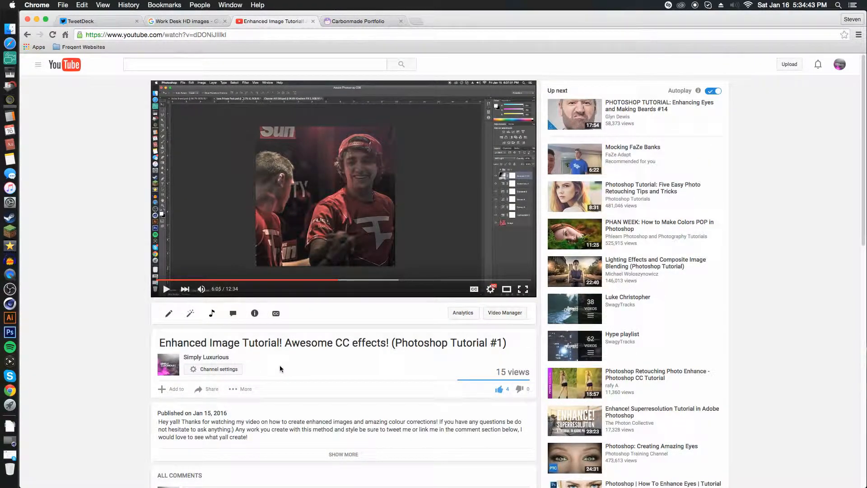
click(358, 21)
scroll(252, 82, up, 10)
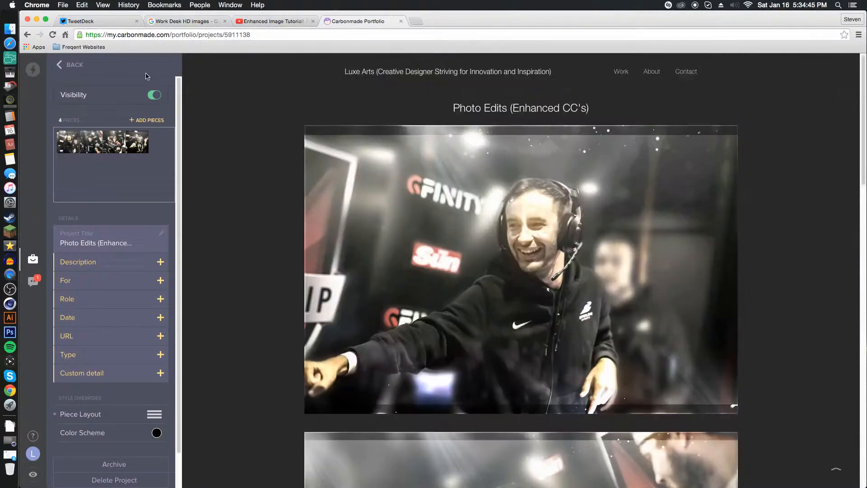
Open the Social Media Branding (Twitter Headers) project in the portfolio and review its header designs
click(73, 65)
click(510, 131)
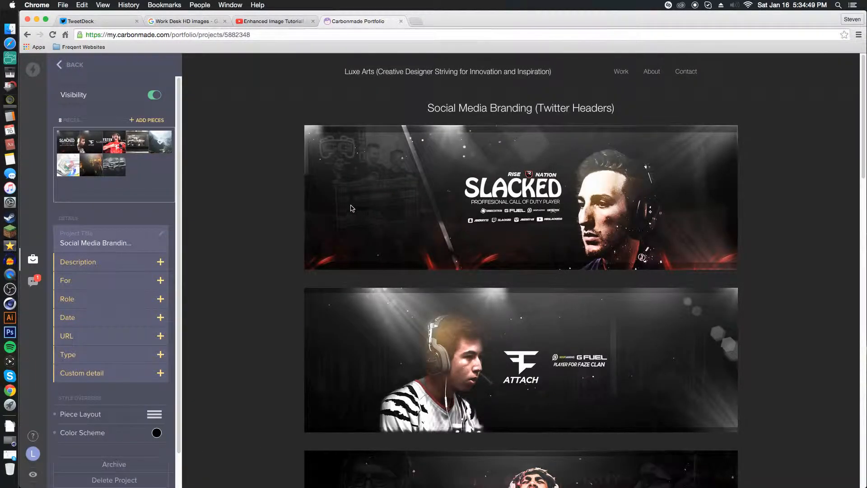
scroll(531, 196, down, 10)
scroll(531, 195, down, 4)
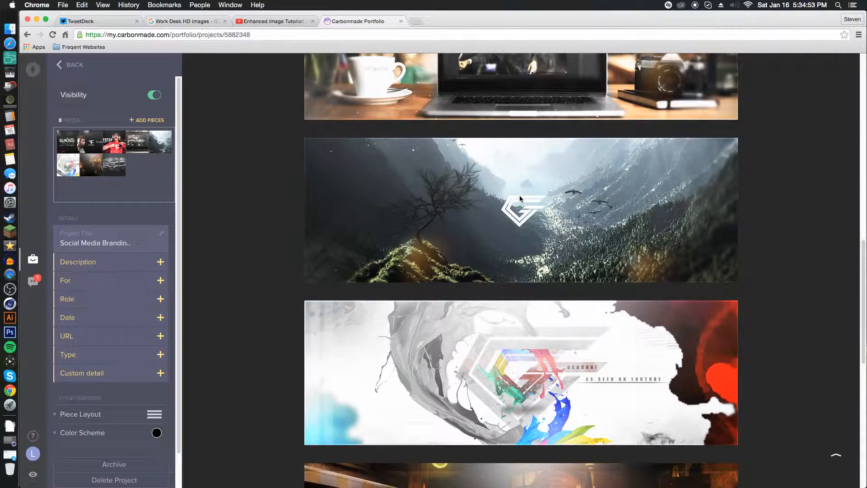
scroll(521, 198, up, 15)
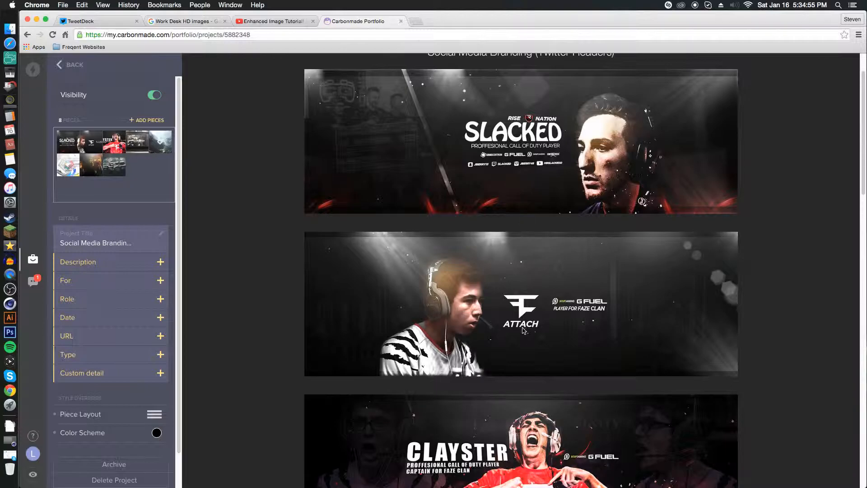
scroll(544, 153, up, 1)
scroll(539, 180, down, 1)
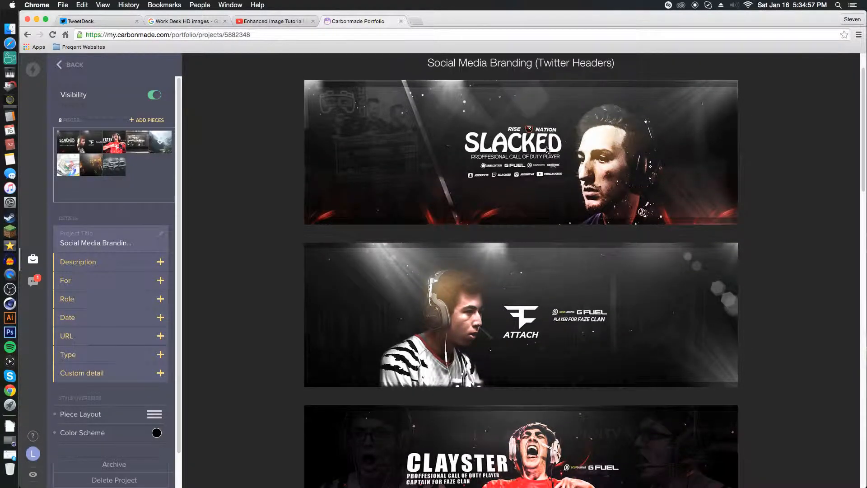
scroll(518, 229, up, 1)
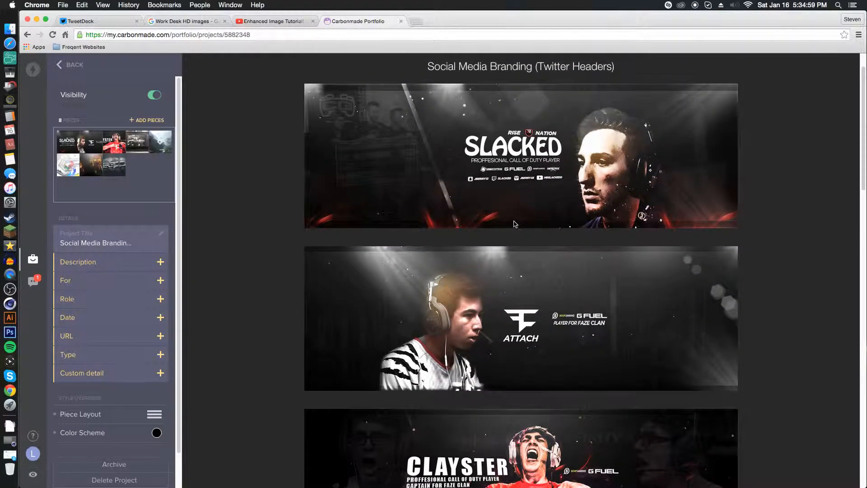
scroll(516, 224, up, 2)
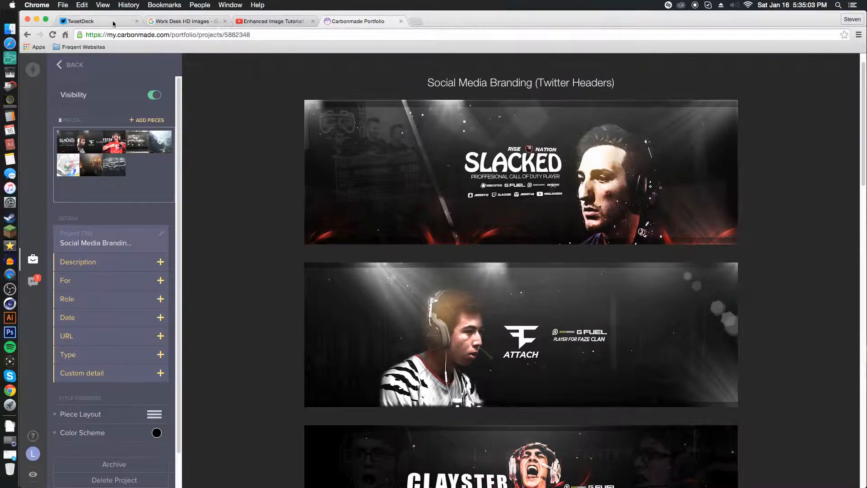
Move the Work Desk HD images search behind the other open pages and view its laptop desk photo
drag(178, 22, 374, 21)
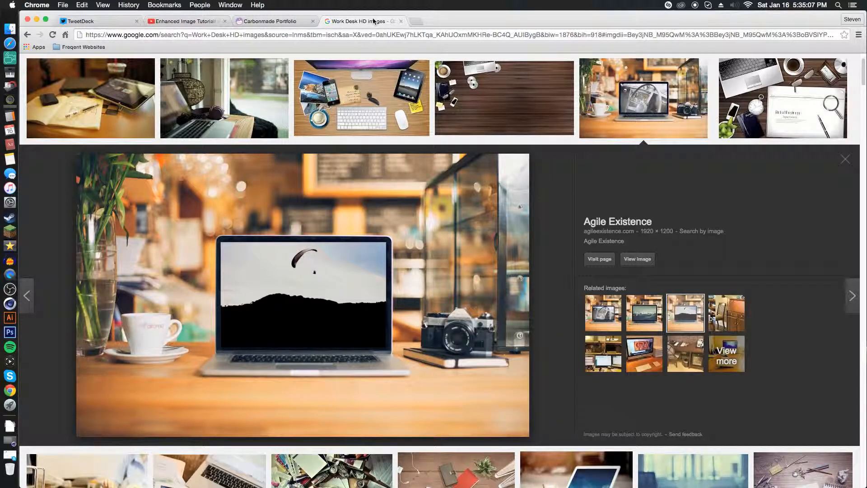
scroll(355, 102, up, 3)
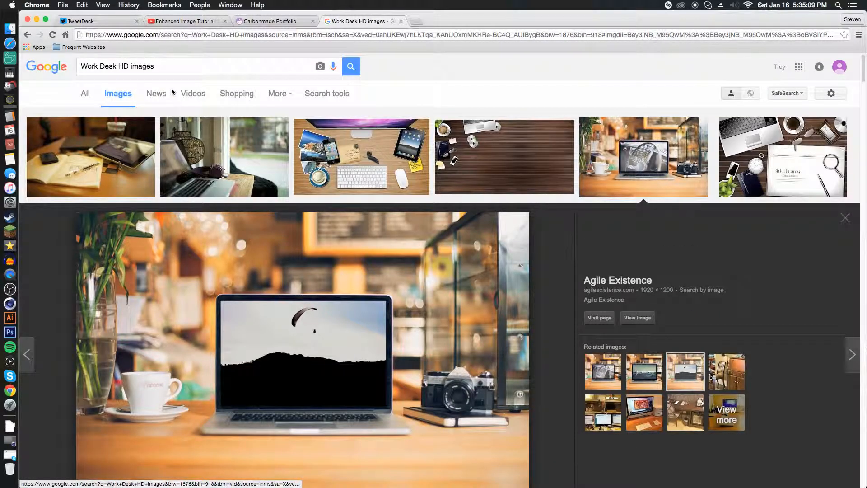
scroll(362, 149, down, 2)
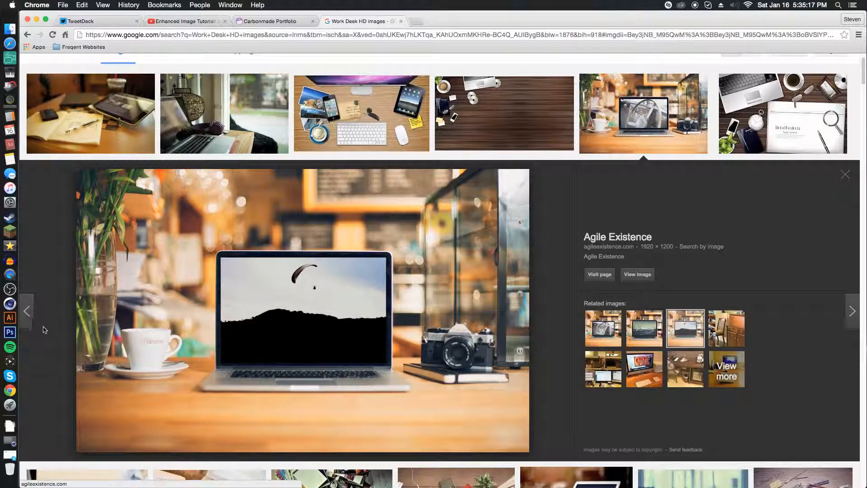
In Photoshop, create a 1500 × 500 pixel, 350 pixels/inch document from the Twitter High Res preset and convert its Background into a regular layer
click(10, 332)
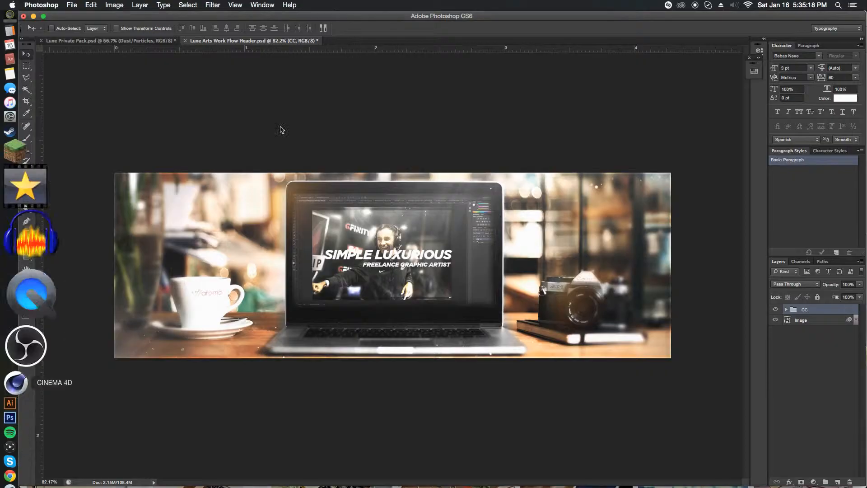
click(73, 5)
click(82, 16)
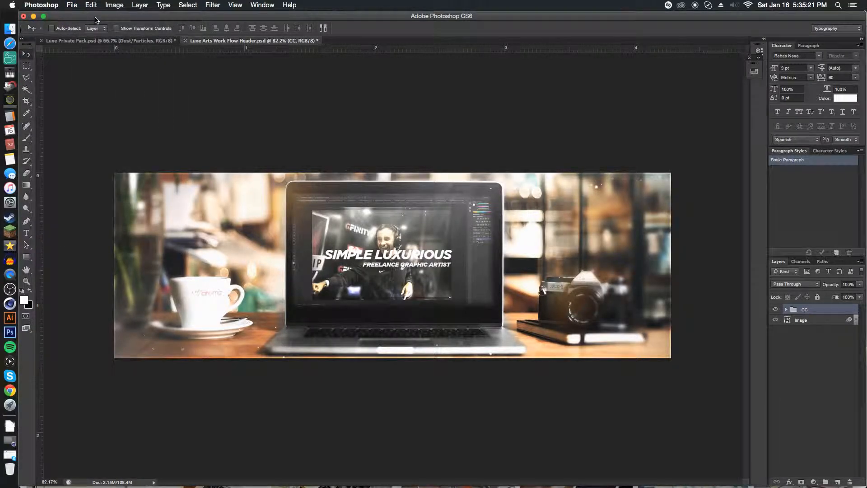
click(398, 172)
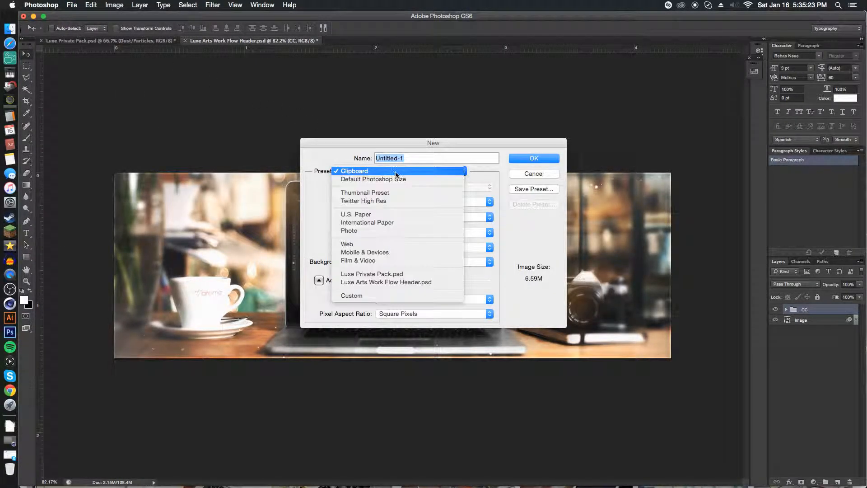
click(395, 201)
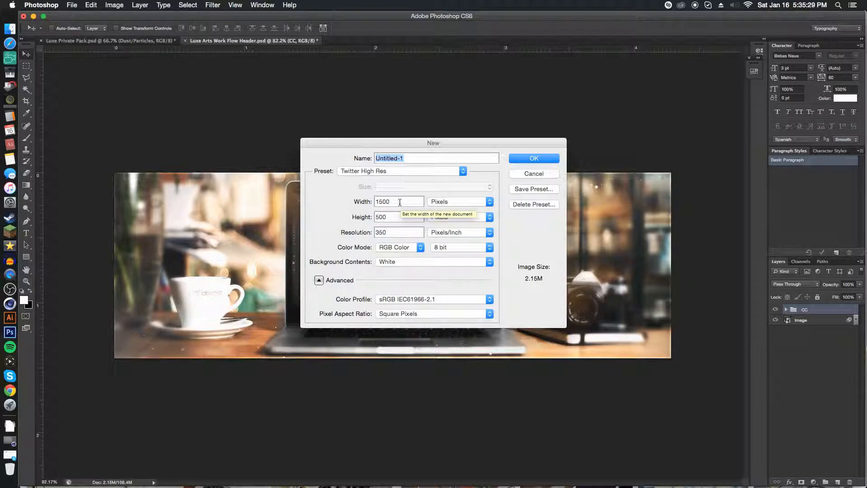
key(Tab)
key(Tab)
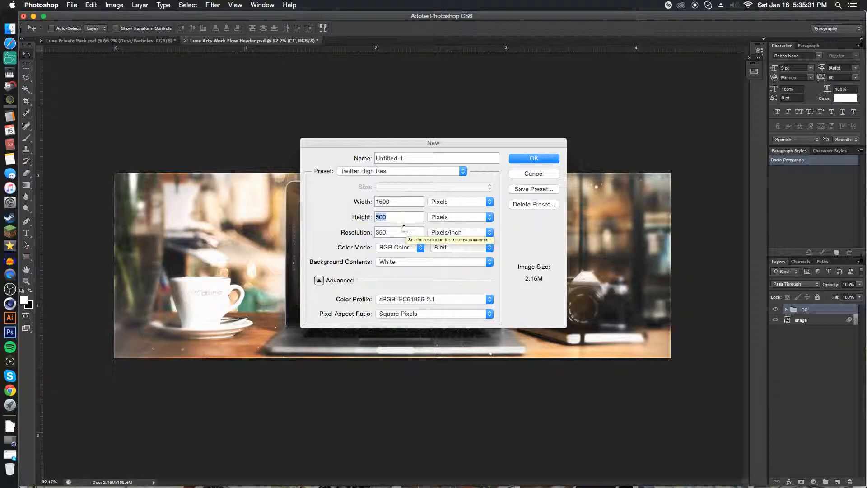
key(Tab)
click(395, 230)
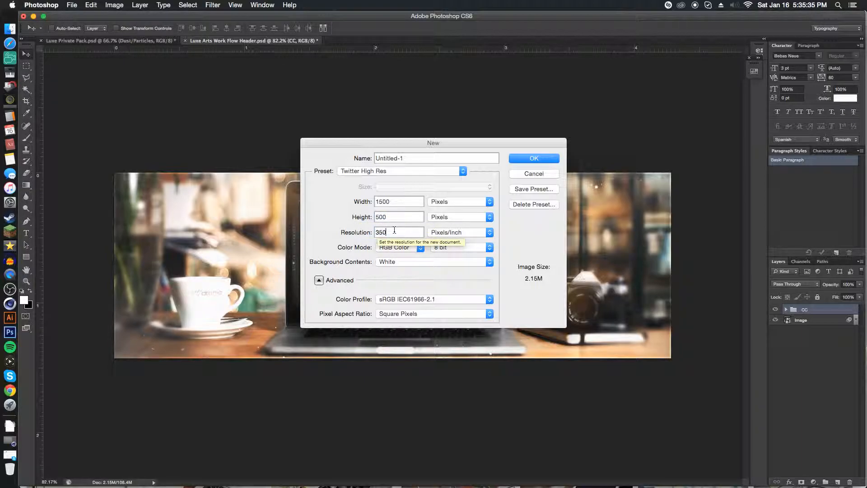
click(525, 160)
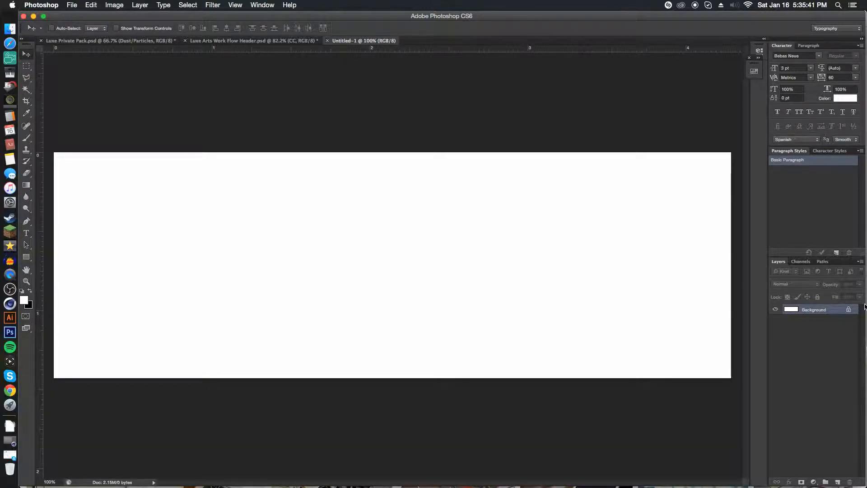
double_click(849, 309)
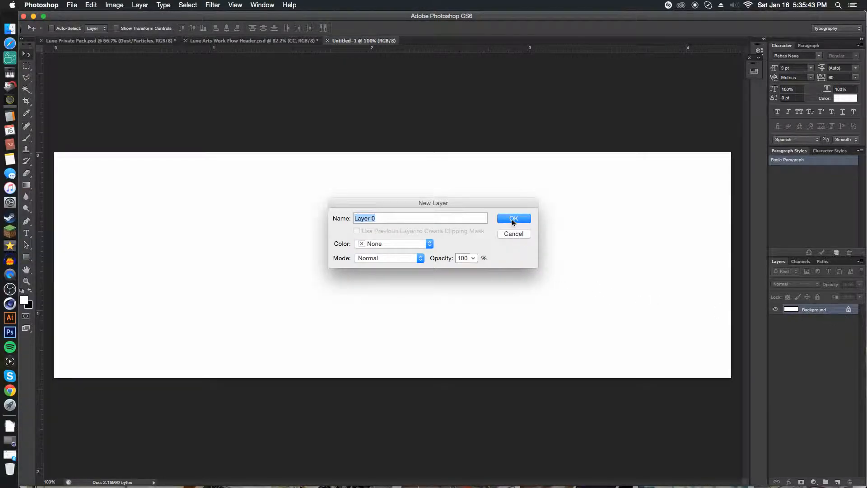
click(514, 218)
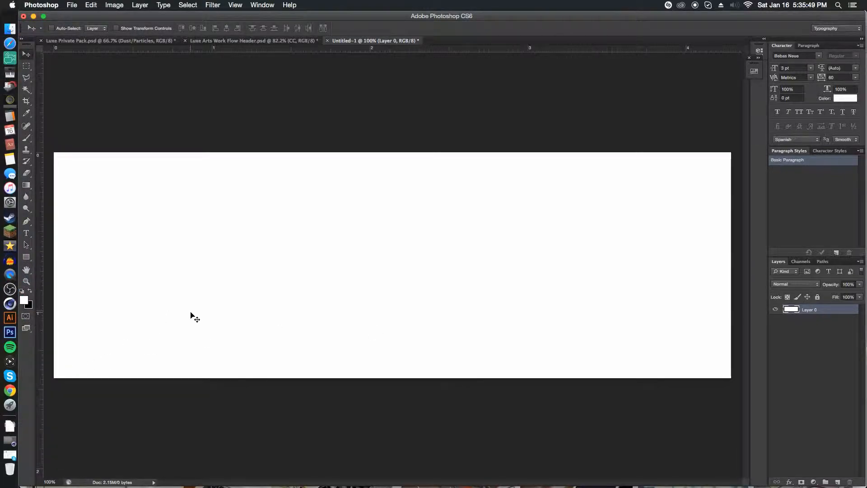
Copy the laptop desk photo from the Google image results in Chrome and paste it into the new Photoshop document
click(10, 391)
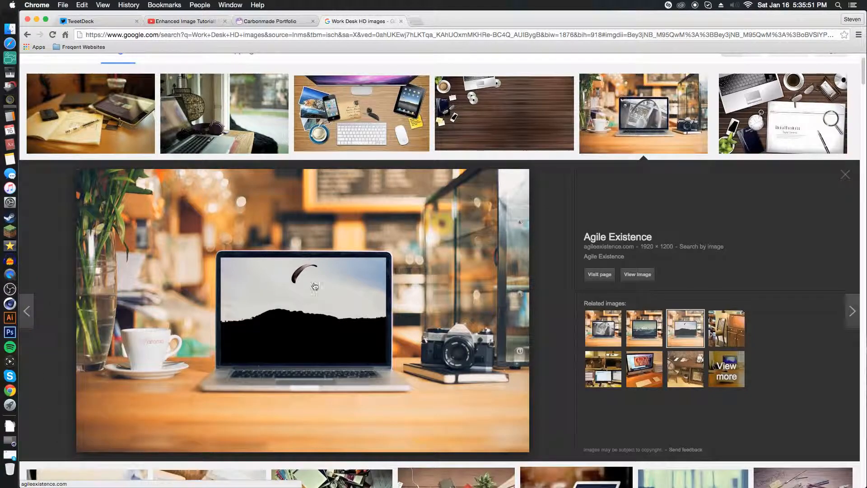
right_click(267, 257)
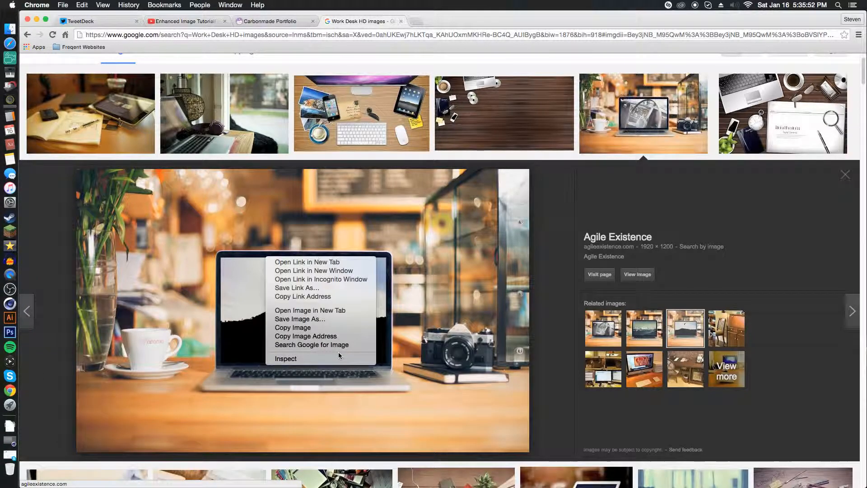
click(291, 329)
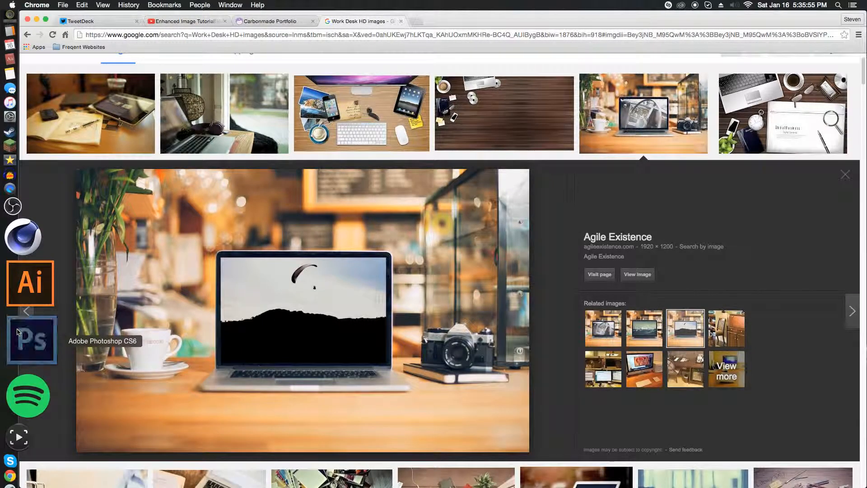
click(17, 332)
key(super+v)
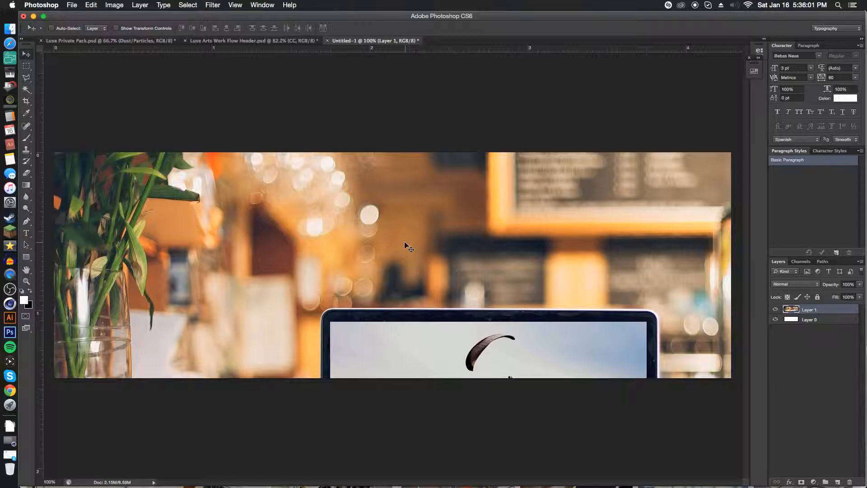
Scale the pasted photo proportionally to the canvas width and move it up so the laptop, cup and camera fill the header
key(super+t)
scroll(387, 231, down, 4)
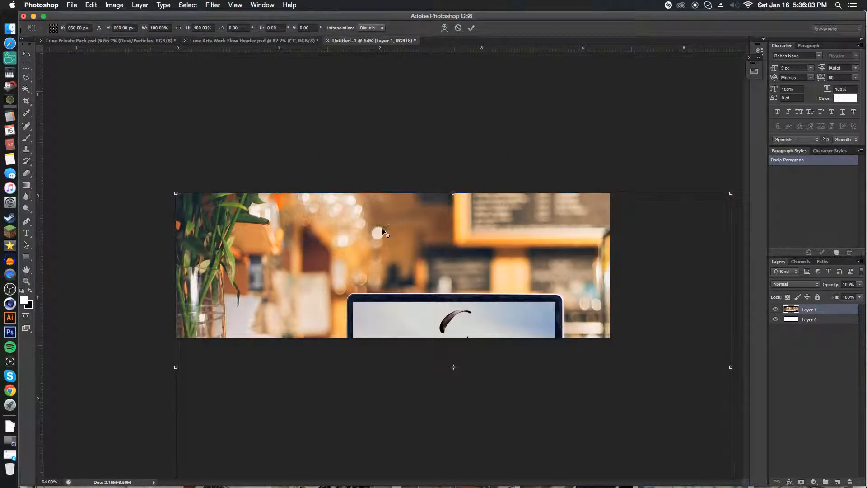
drag(172, 192, 218, 225)
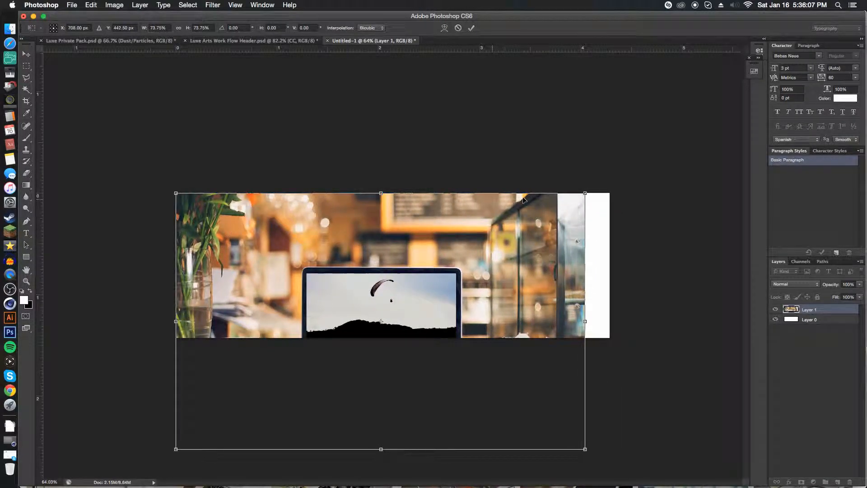
drag(587, 194, 611, 178)
key(Return)
drag(546, 285, 546, 235)
scroll(546, 235, up, 4)
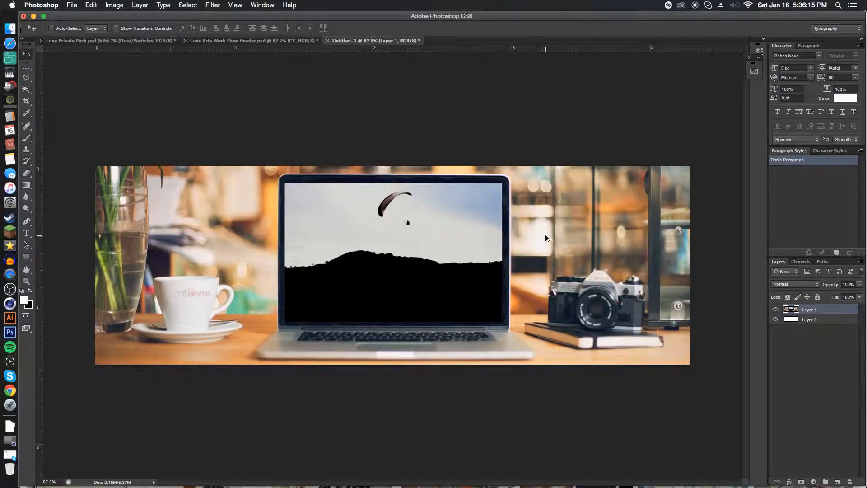
scroll(546, 235, up, 1)
Rename the pasted photo's layer as Image
double_click(805, 309)
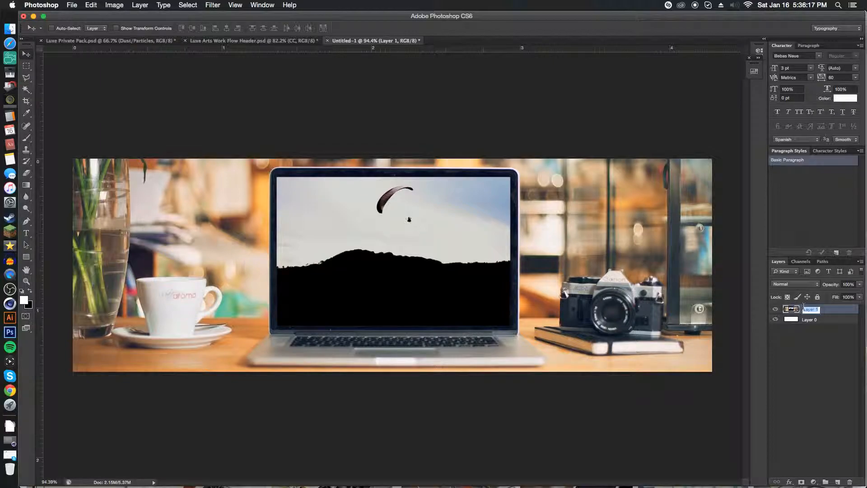
text(Image)
key(Return)
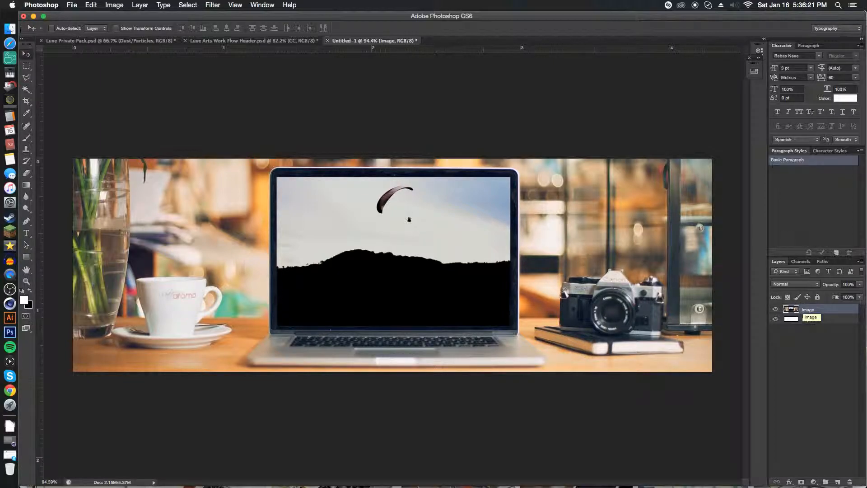
Convert the Image layer to a smart object and apply a Gaussian Blur with a 4.8-pixel radius
right_click(825, 311)
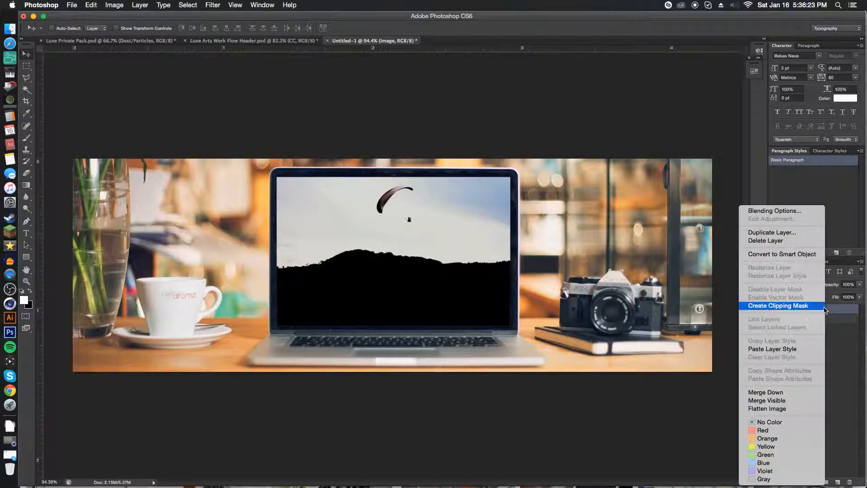
click(790, 255)
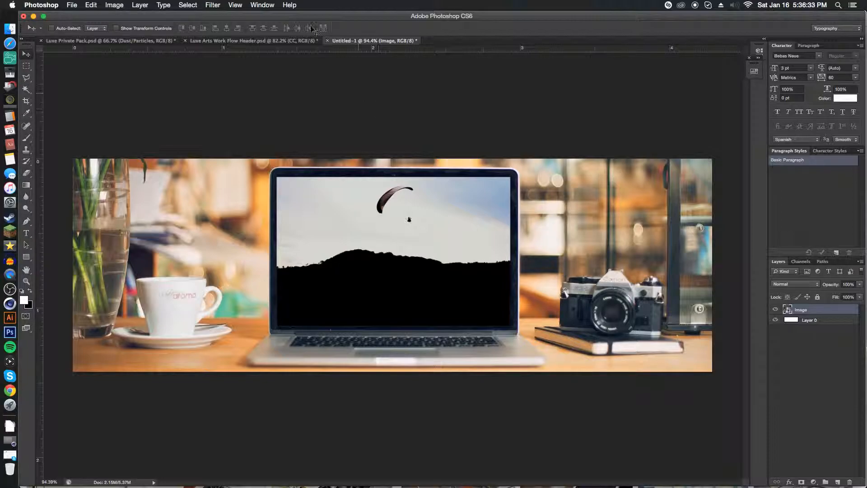
click(213, 5)
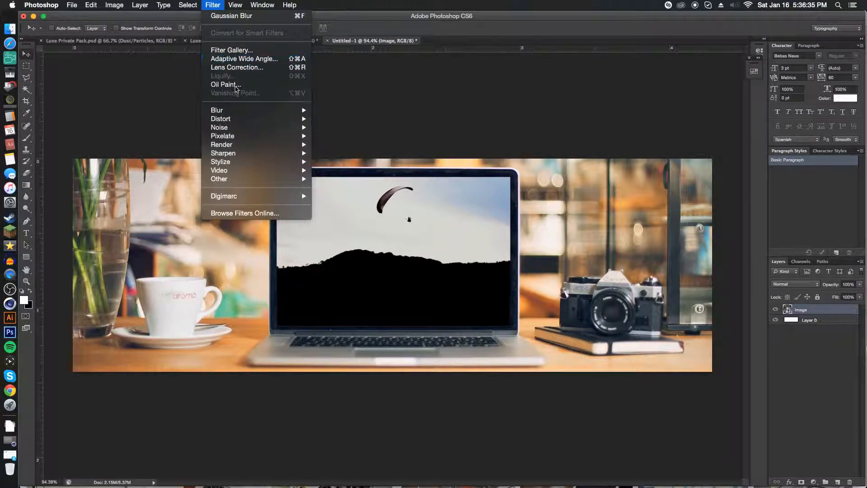
mouse_move(279, 112)
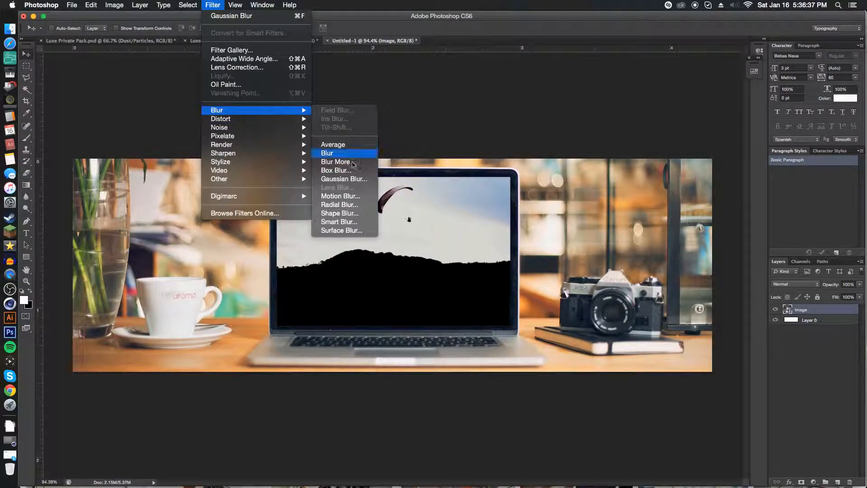
click(344, 179)
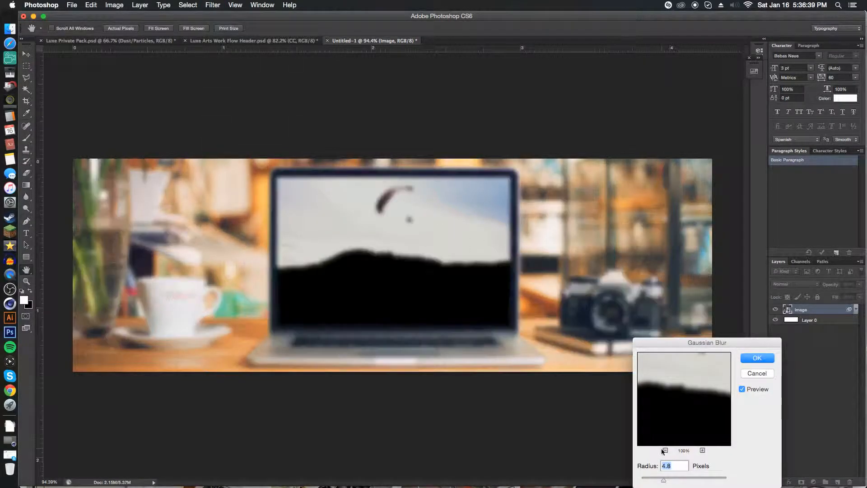
click(753, 358)
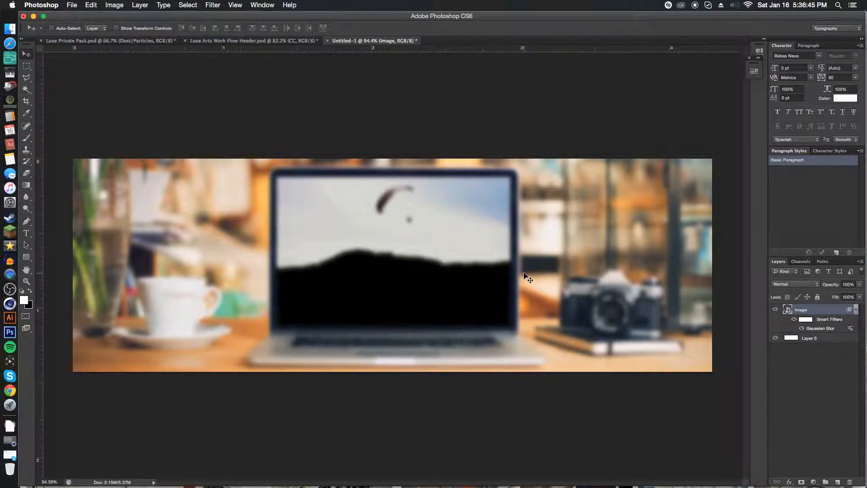
Erase the blur on the smart filter mask over the laptop, coffee cup and camera, keeping the surrounding background blurred
key(e)
click(811, 322)
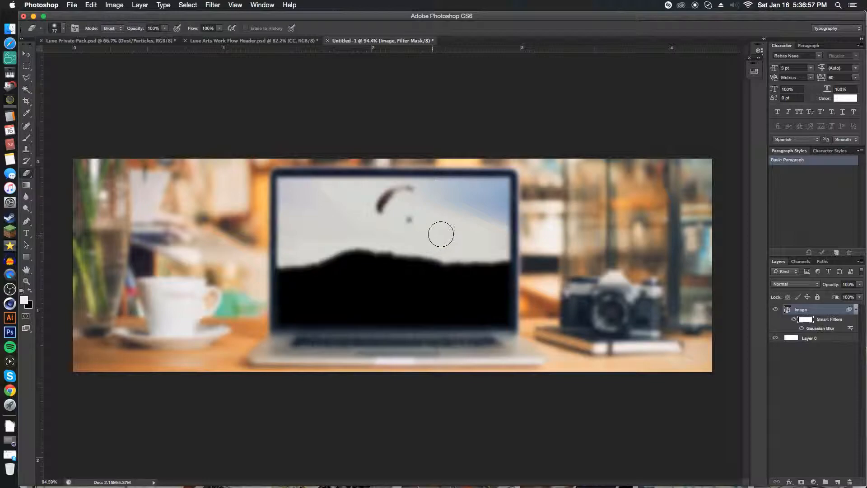
mouse_move(529, 245)
mouse_down()
mouse_move(582, 223)
mouse_move(619, 248)
mouse_up()
mouse_move(247, 335)
mouse_down()
mouse_move(251, 310)
mouse_move(232, 330)
mouse_move(222, 252)
mouse_move(411, 379)
mouse_move(551, 359)
mouse_move(601, 312)
mouse_move(435, 74)
mouse_move(336, 173)
mouse_move(344, 333)
mouse_move(406, 213)
mouse_move(441, 325)
mouse_move(281, 261)
mouse_move(256, 348)
mouse_move(492, 268)
mouse_up()
key(v)
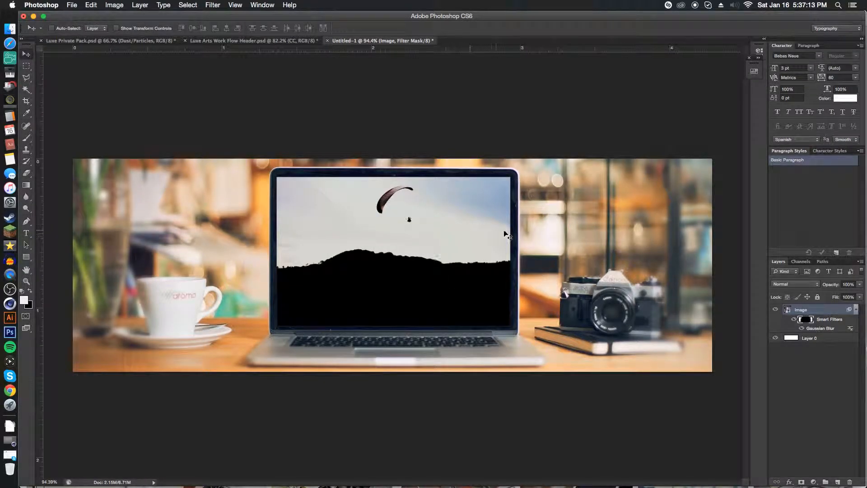
Check the layer structure of the Luxe Arts Work Flow Header document, and create a group named CC above the Image layer
click(304, 42)
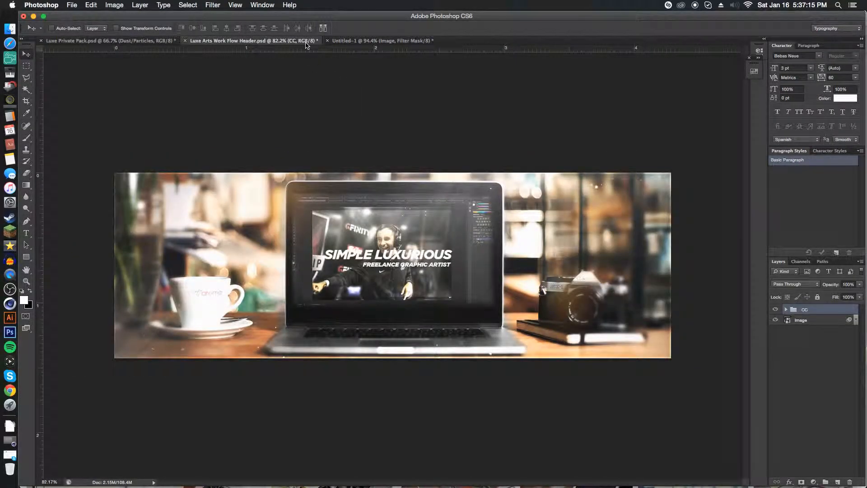
click(339, 41)
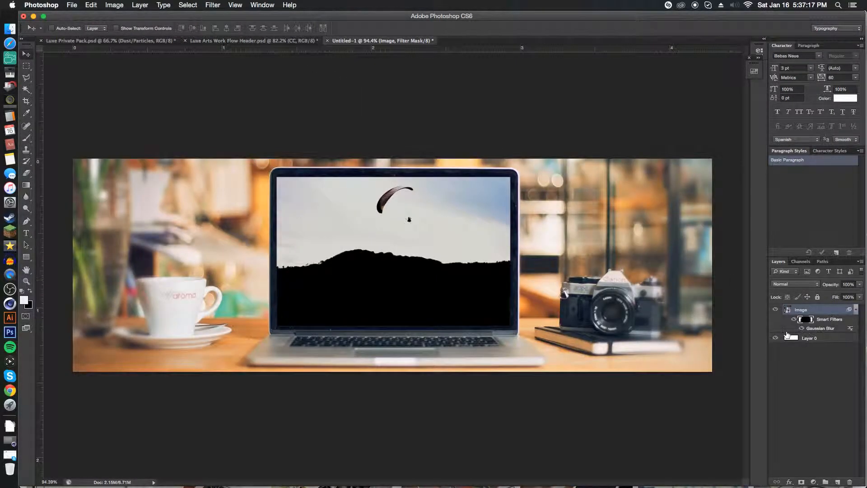
click(856, 311)
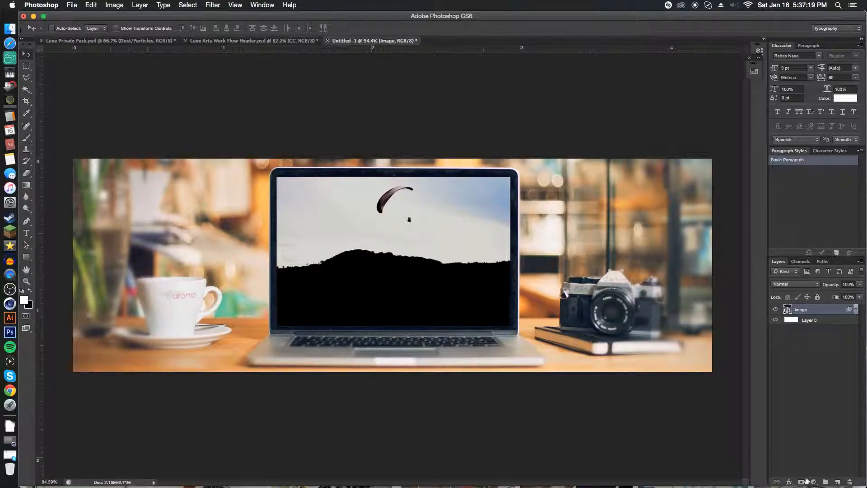
click(824, 482)
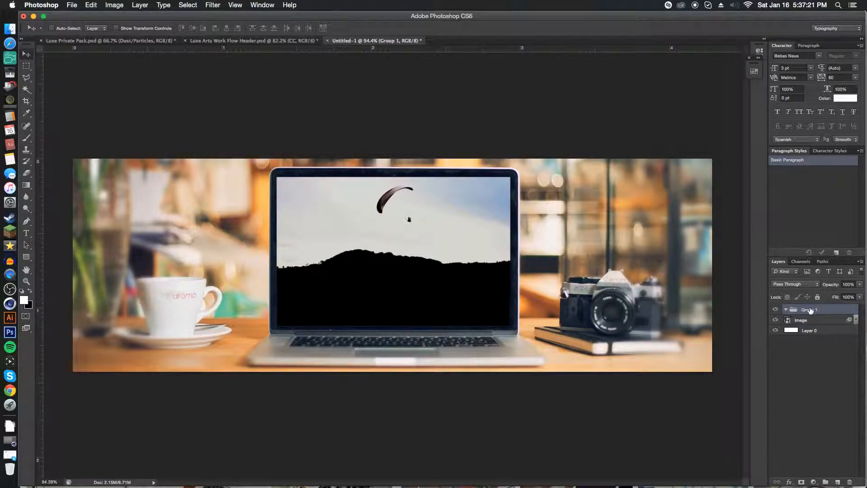
key(Return)
Add a new empty layer inside the CC group, above the Image layer
click(818, 321)
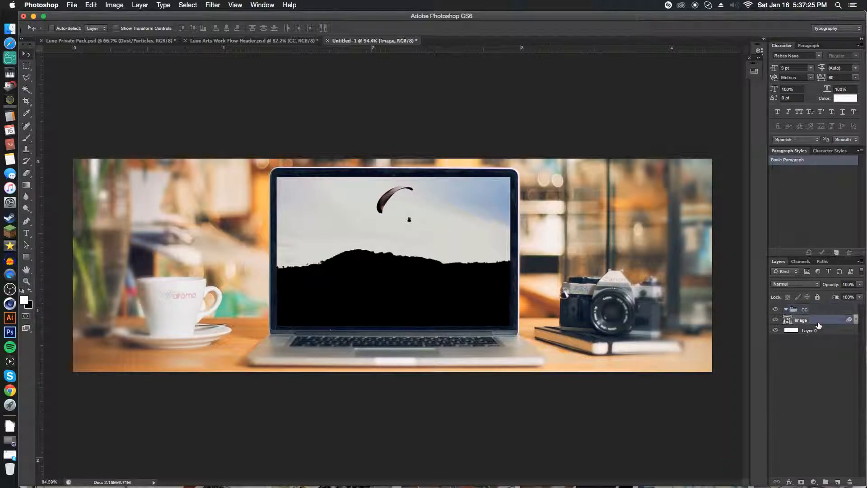
click(836, 482)
drag(828, 322, 798, 315)
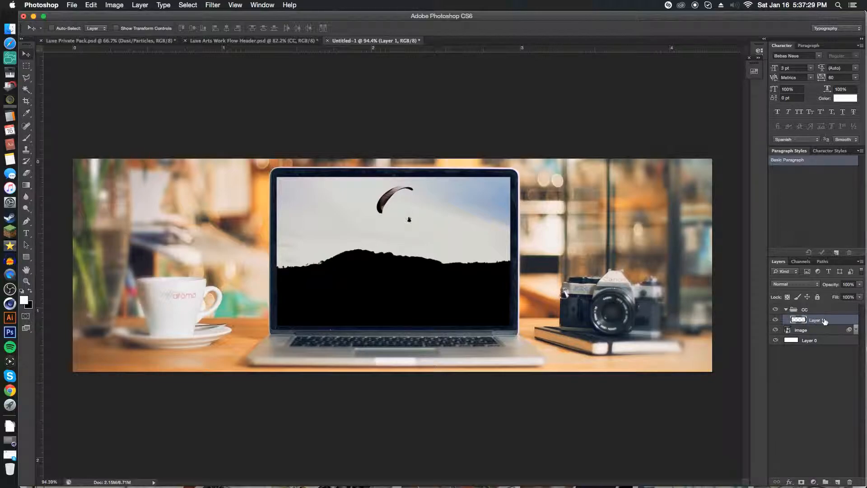
Paint a soft white glow from above onto the header's upper area with a brush of about 1805 pixels
key(b)
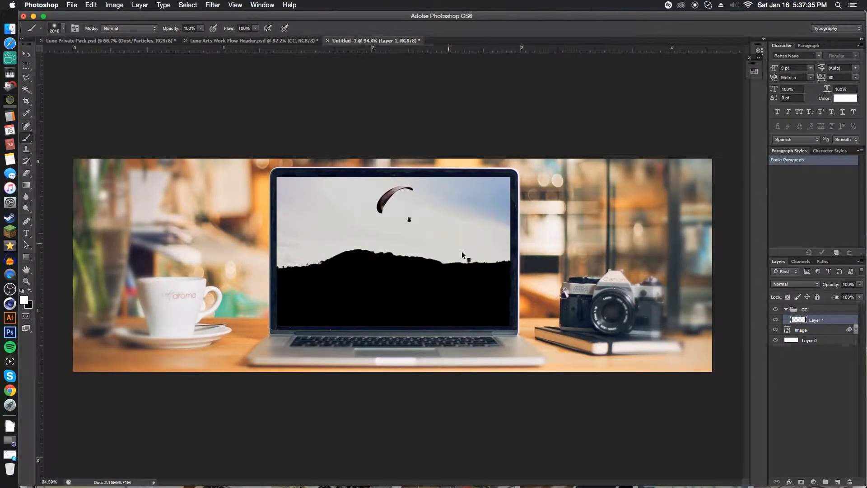
drag(460, 258, 362, 266)
scroll(361, 266, down, 5)
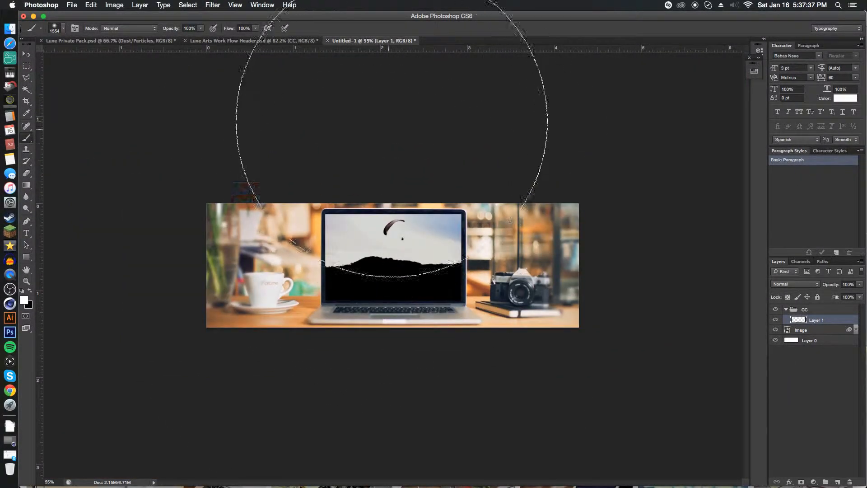
drag(349, 232, 407, 229)
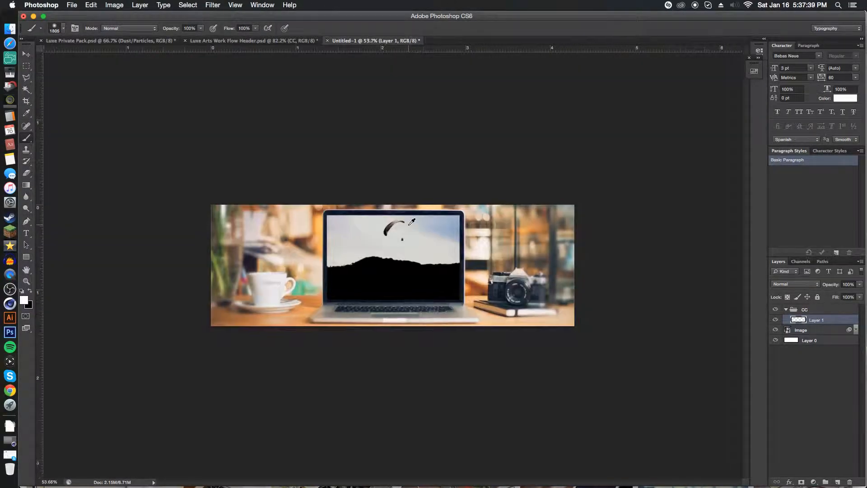
scroll(391, 264, down, 2)
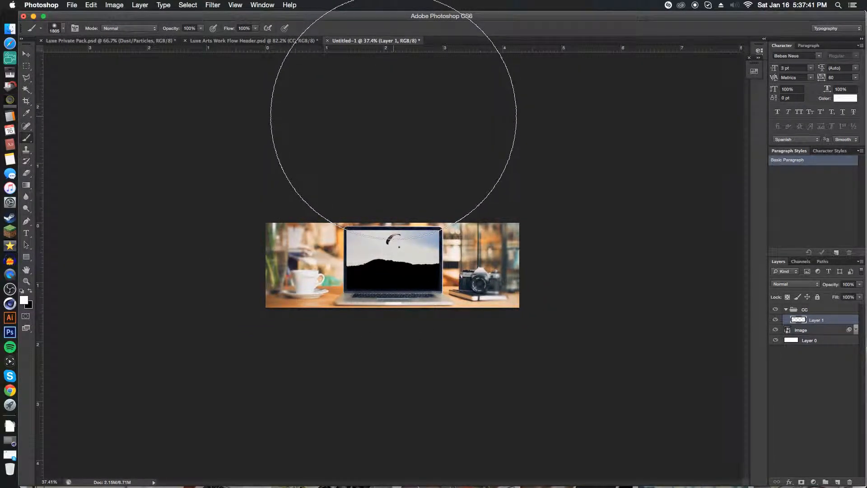
scroll(399, 142, up, 3)
scroll(399, 143, up, 2)
scroll(399, 143, down, 1)
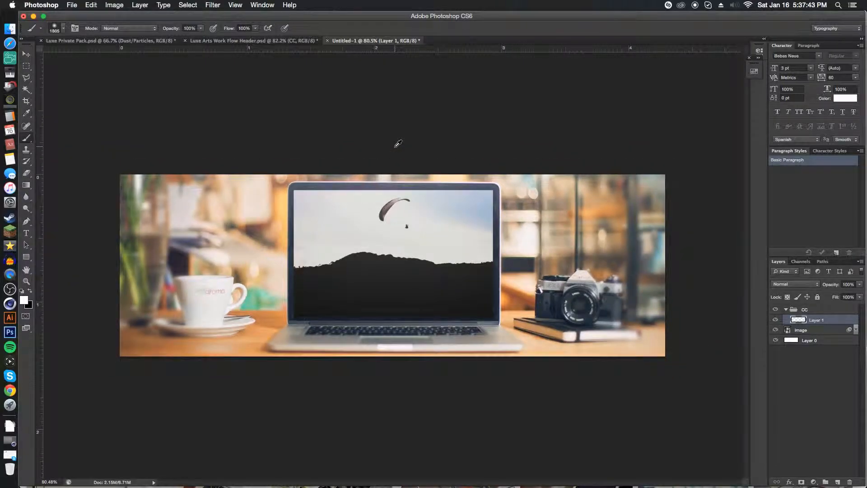
scroll(399, 143, up, 1)
key(v)
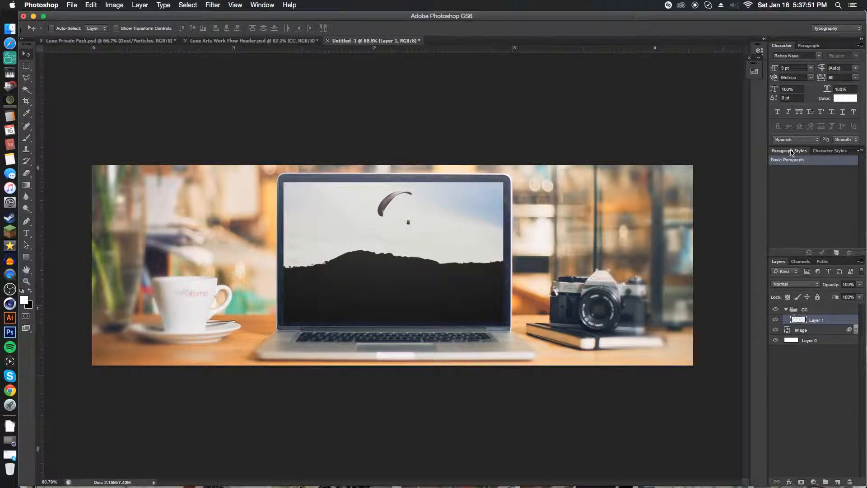
Switch to the Essentials workspace and set the white glow layer's opacity to 77%
click(833, 29)
click(827, 20)
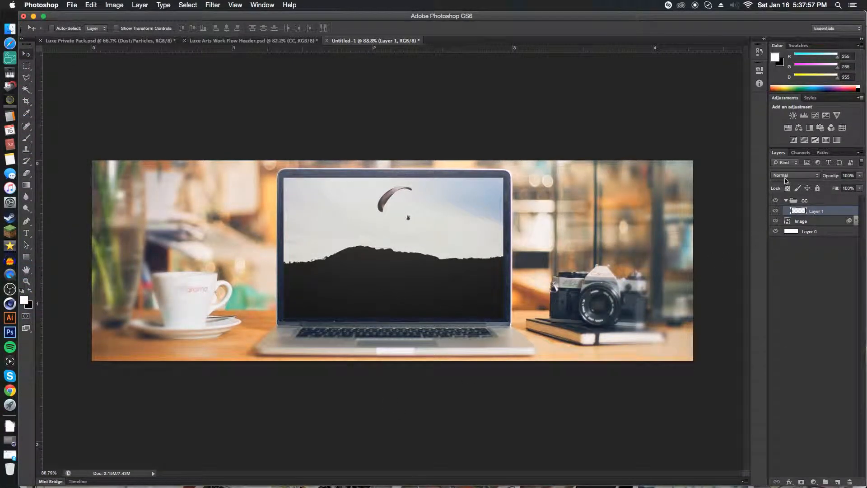
mouse_move(832, 179)
mouse_down()
mouse_move(818, 178)
mouse_move(827, 176)
mouse_up()
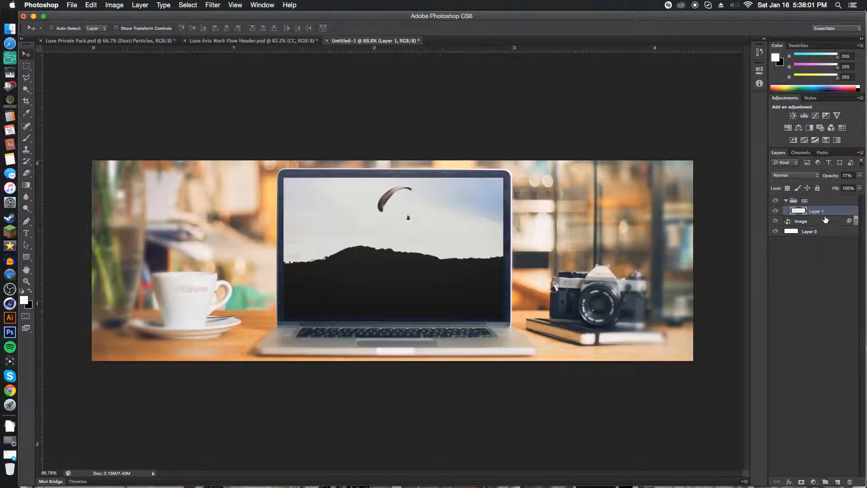
Add a new layer beneath the white glow layer in the CC group, and rename the glow layer as Lighting
click(839, 480)
drag(836, 208, 818, 223)
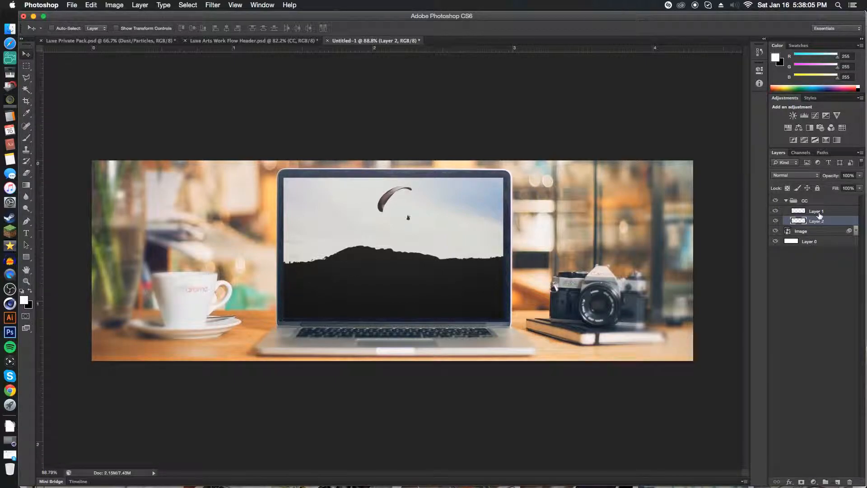
double_click(819, 213)
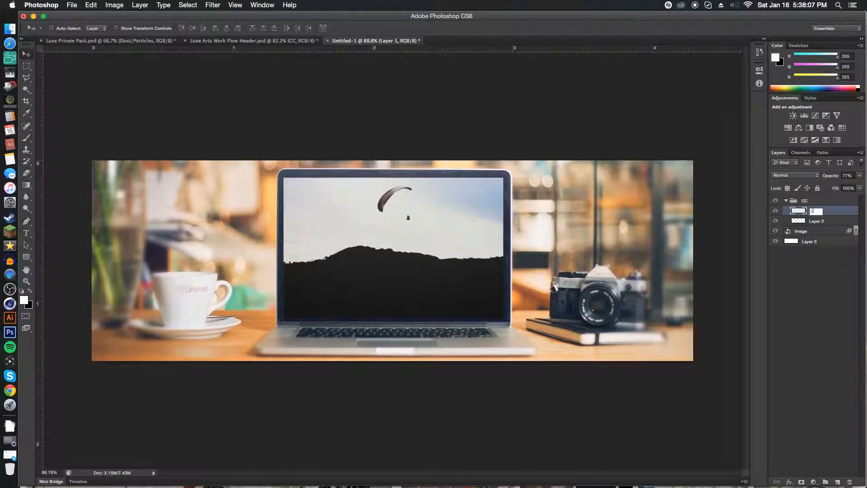
key(Return)
On the empty layer beneath Lighting, start a Pen path along the laptop screen's top edge, from its upper-left to its upper-right corner
click(825, 222)
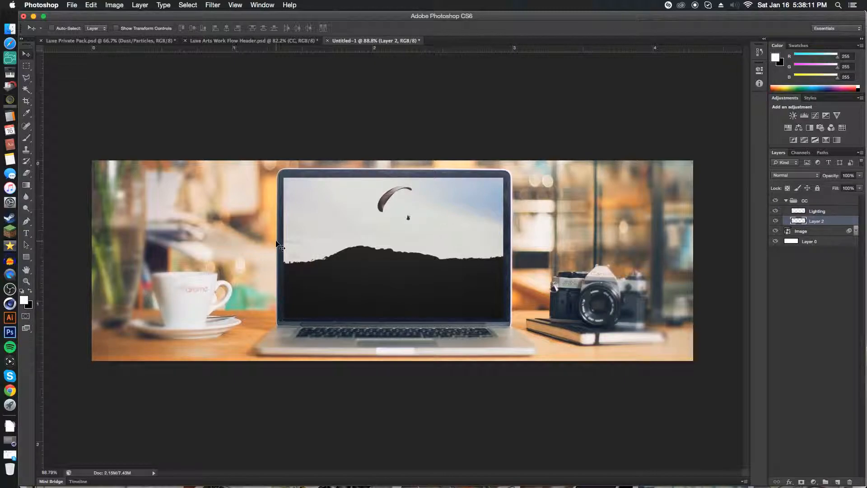
key(p)
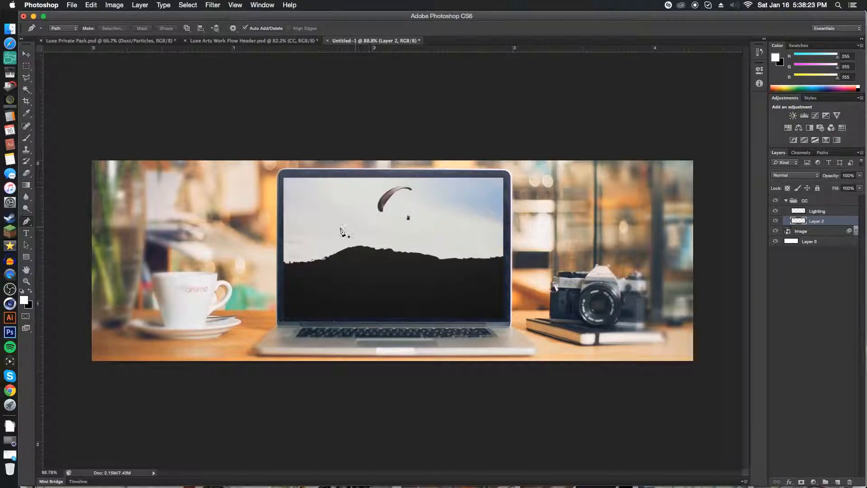
scroll(285, 213, up, 3)
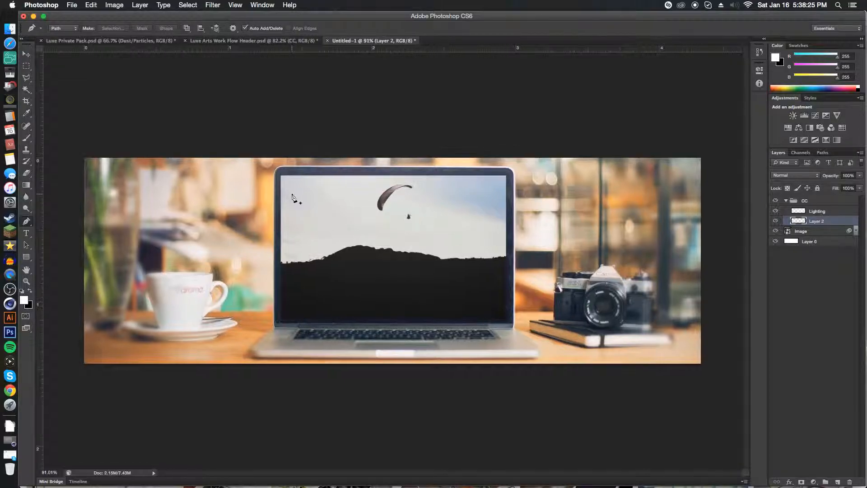
scroll(276, 188, up, 8)
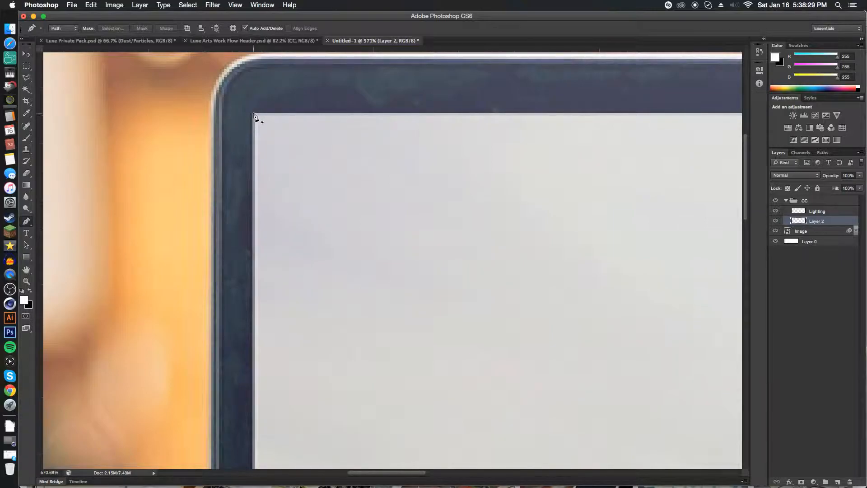
click(253, 114)
drag(361, 476, 500, 463)
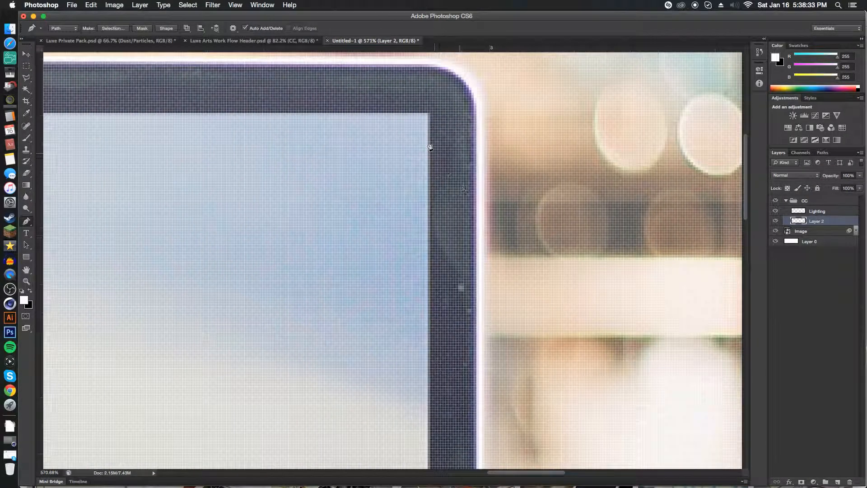
click(431, 115)
Continue the path through the laptop screen's lower-right and lower-left corners and close it at the starting corner
scroll(427, 236, down, 10)
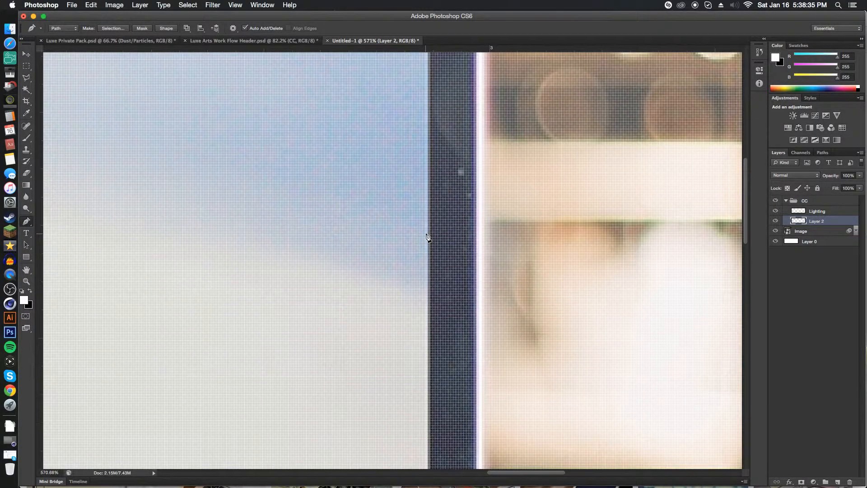
scroll(427, 236, down, 10)
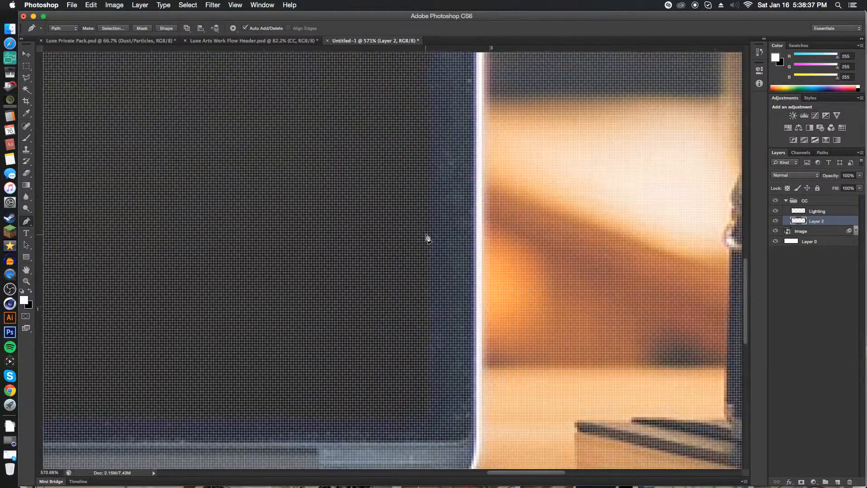
scroll(435, 400, down, 2)
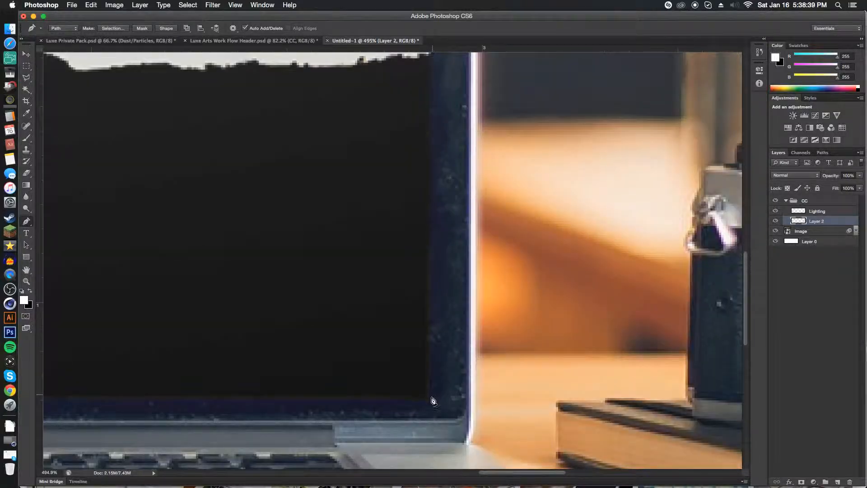
click(431, 396)
drag(484, 473, 342, 448)
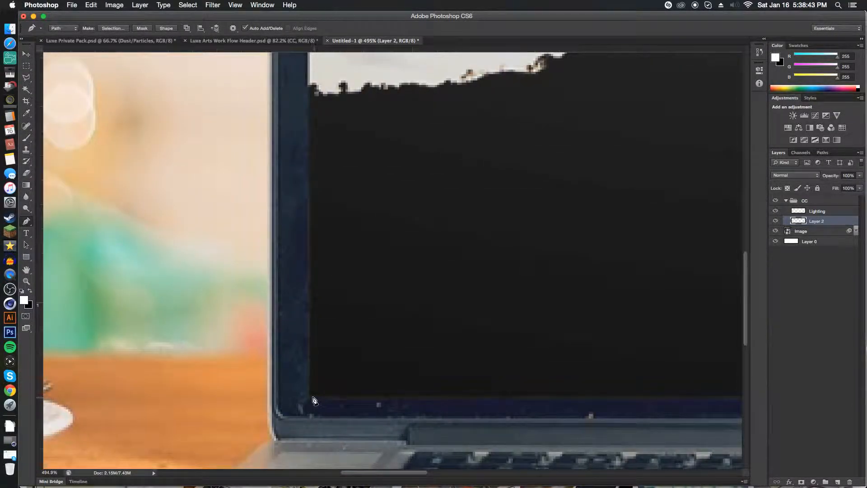
scroll(319, 253, up, 10)
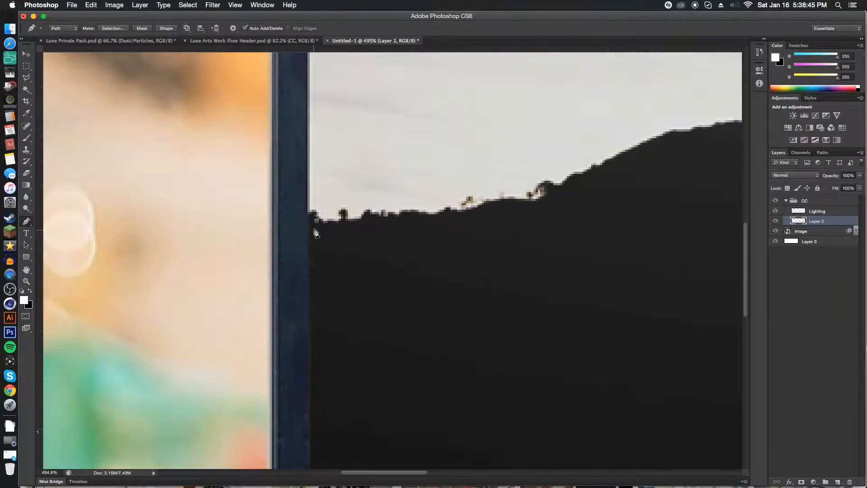
scroll(316, 230, up, 10)
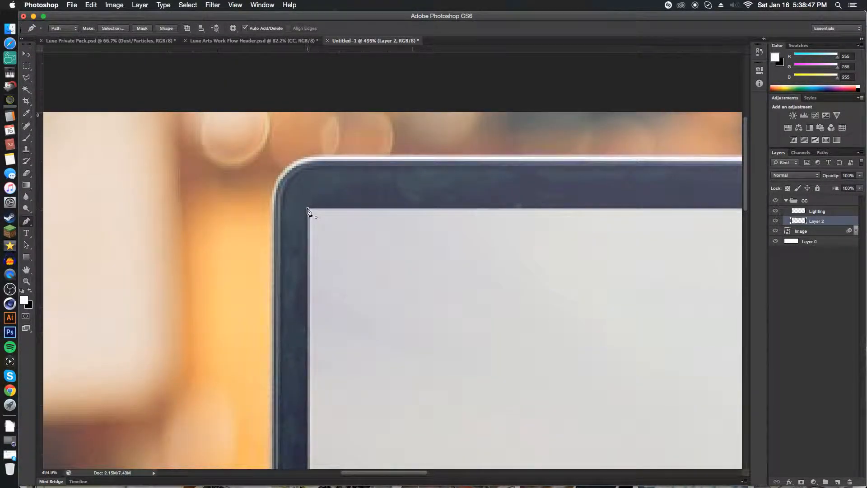
Fill the laptop screen path with black in Normal mode at 100% opacity and dismiss the path
right_click(401, 278)
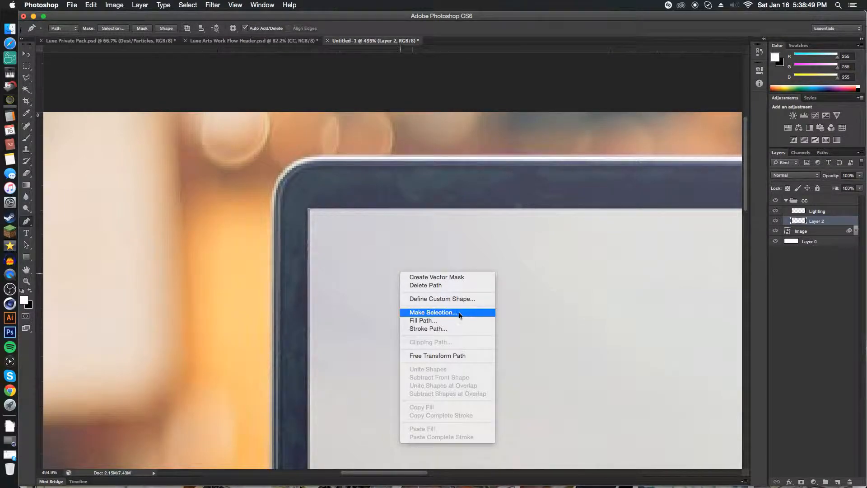
click(445, 317)
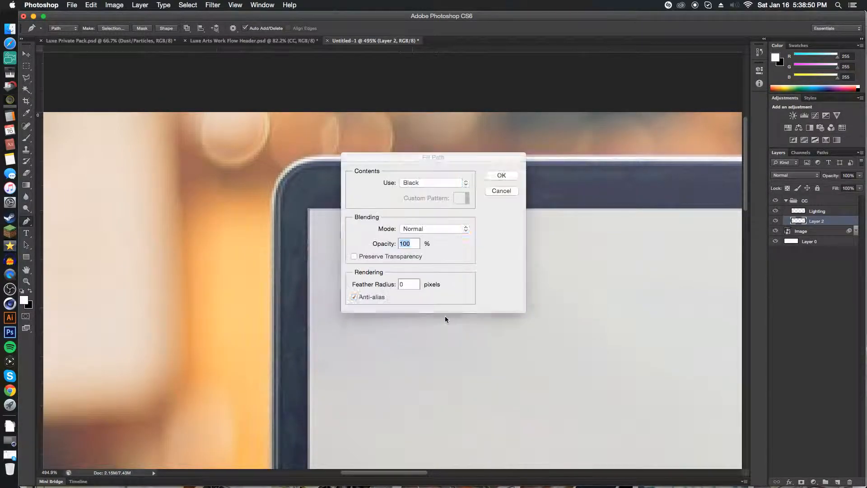
click(433, 183)
click(433, 183)
click(434, 183)
click(333, 184)
click(501, 176)
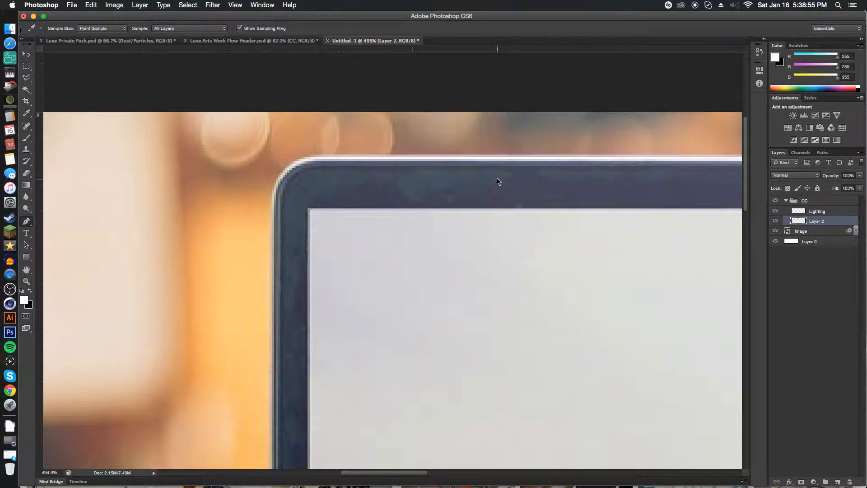
scroll(492, 235, down, 1)
scroll(492, 236, down, 5)
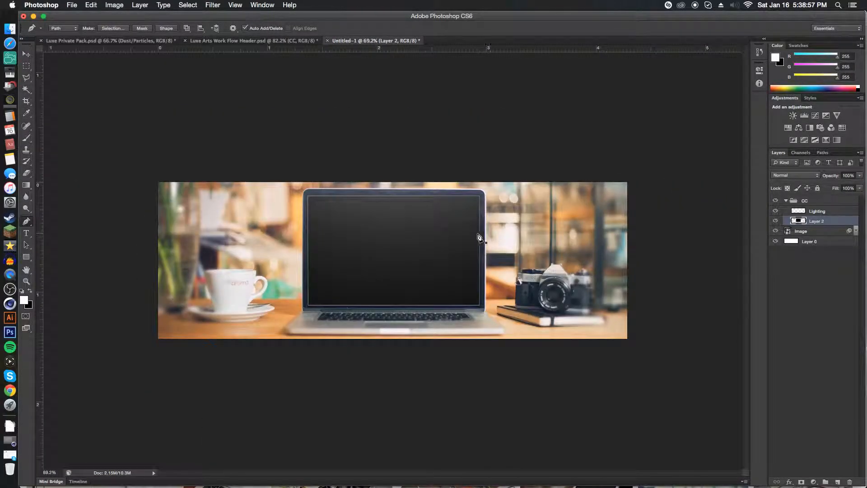
scroll(481, 234, up, 1)
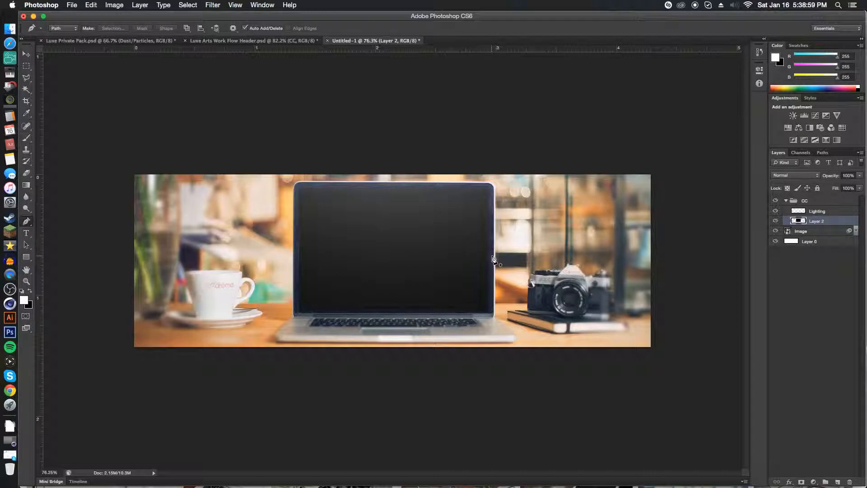
key(v)
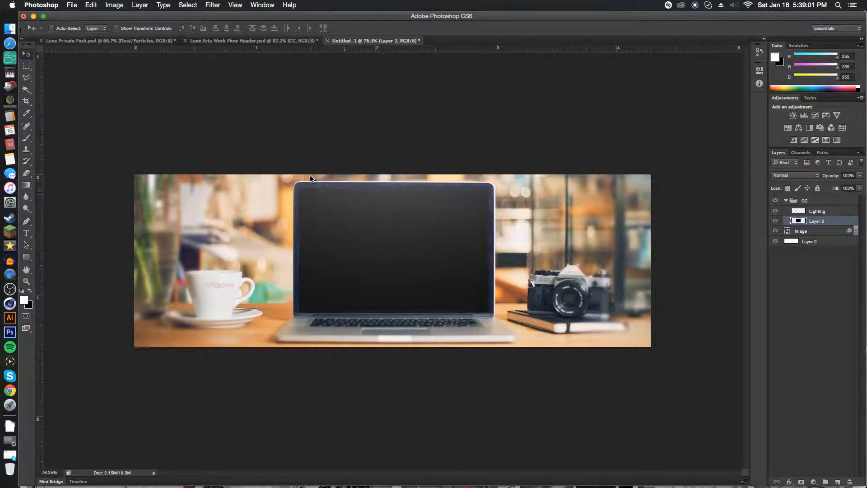
Add a Black & White adjustment layer with the Default preset above the black screen layer
scroll(311, 181, up, 3)
scroll(414, 156, down, 2)
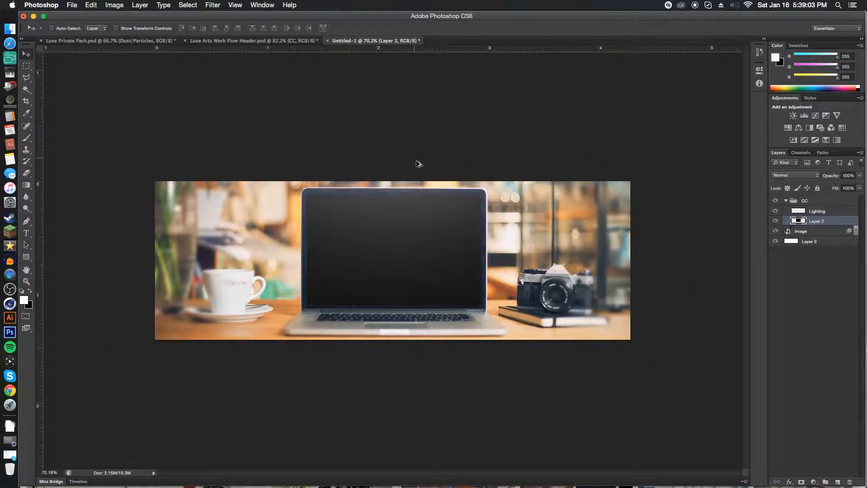
scroll(432, 194, up, 1)
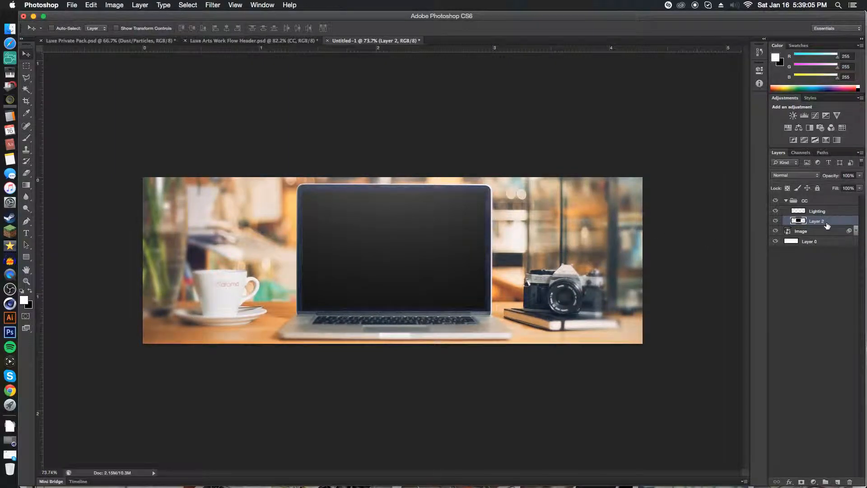
click(810, 128)
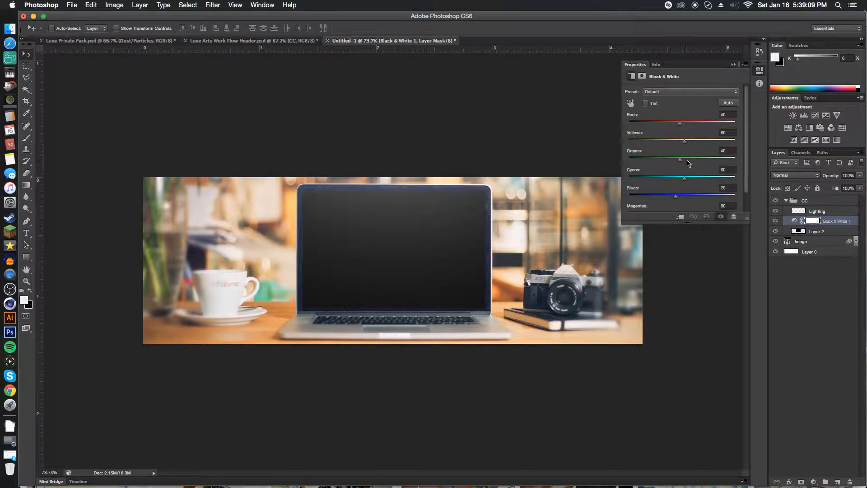
click(733, 65)
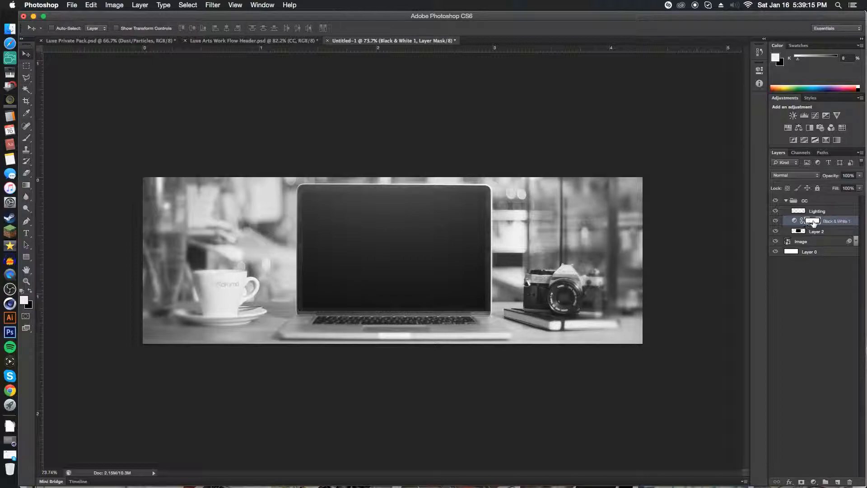
Erase the Black & White mask over the camera, desk and background to the right of the laptop, using soft erasers of about 386 and 111 pixels
key(e)
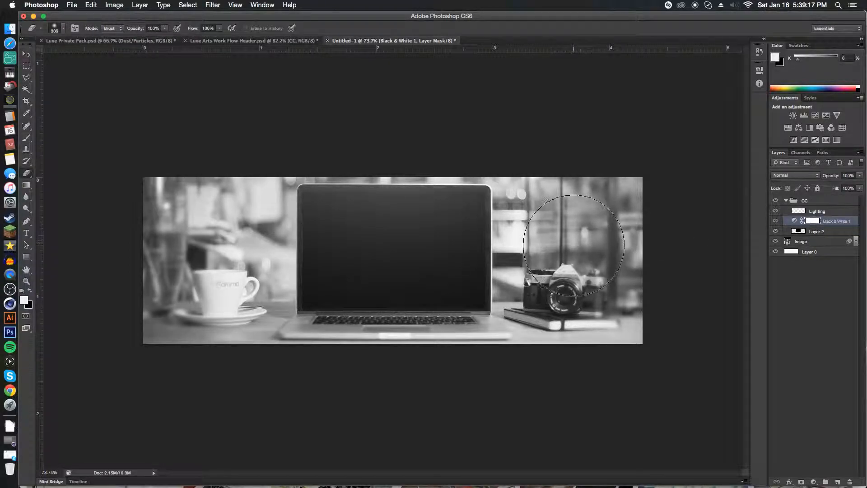
mouse_move(615, 311)
mouse_down()
mouse_move(610, 184)
mouse_move(624, 292)
mouse_up()
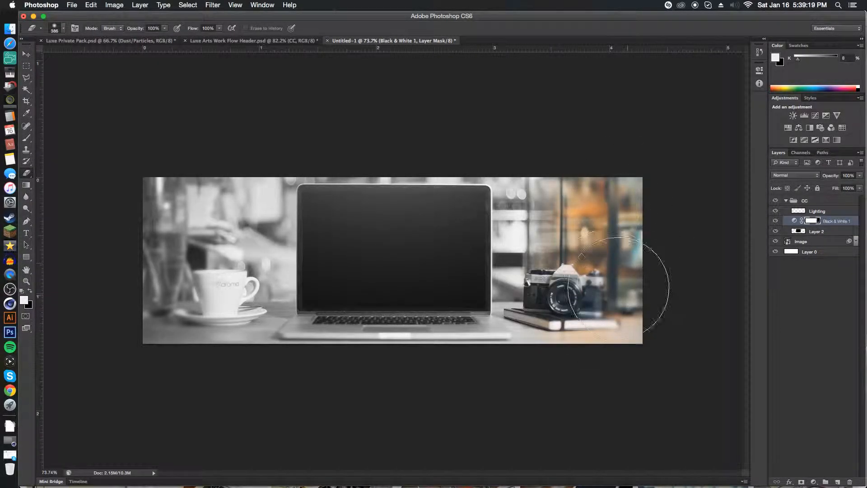
scroll(562, 281, up, 3)
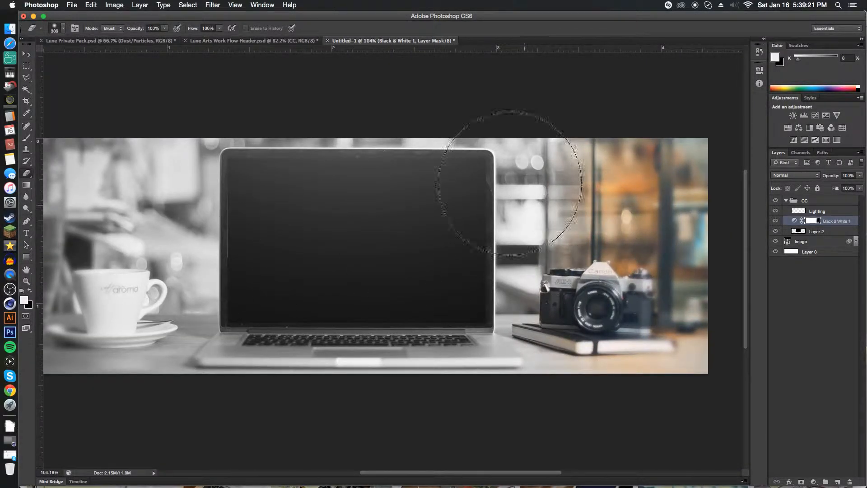
drag(583, 269, 515, 273)
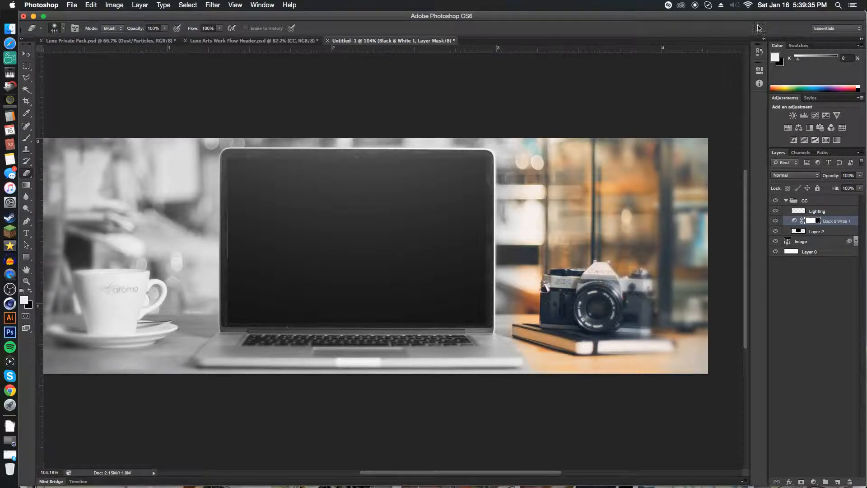
Erase the Black & White mask over the cup side and around the laptop's edges with a smaller eraser, keeping only the laptop greyscale
drag(454, 476, 407, 476)
mouse_move(190, 348)
mouse_down()
mouse_move(290, 358)
mouse_move(325, 345)
mouse_move(323, 273)
mouse_move(256, 80)
mouse_move(239, 258)
mouse_up()
scroll(358, 157, up, 2)
mouse_move(358, 156)
mouse_down()
mouse_move(336, 156)
mouse_move(367, 196)
mouse_move(369, 171)
mouse_move(367, 356)
mouse_move(373, 351)
mouse_move(358, 368)
mouse_move(341, 243)
mouse_move(341, 334)
mouse_move(317, 402)
mouse_move(455, 413)
mouse_move(712, 411)
mouse_up()
drag(384, 472, 464, 473)
mouse_move(411, 339)
mouse_down()
mouse_move(456, 371)
mouse_move(453, 387)
mouse_move(429, 359)
mouse_move(422, 319)
mouse_move(421, 339)
mouse_up()
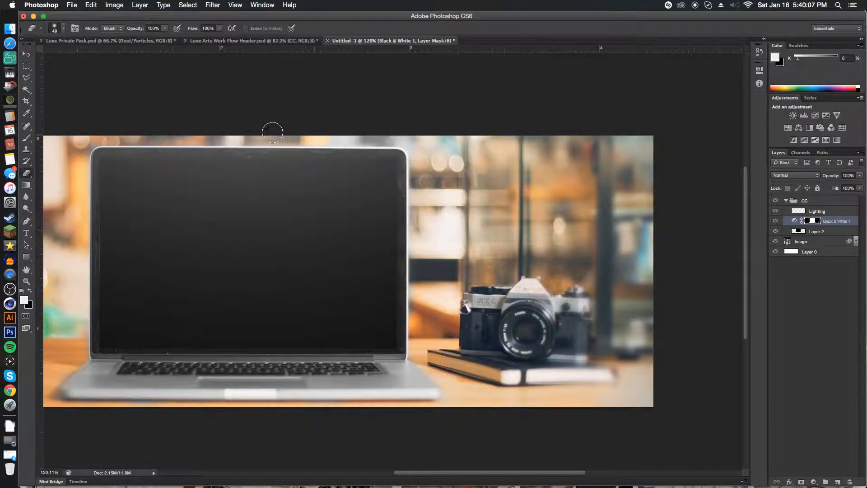
scroll(519, 256, down, 5)
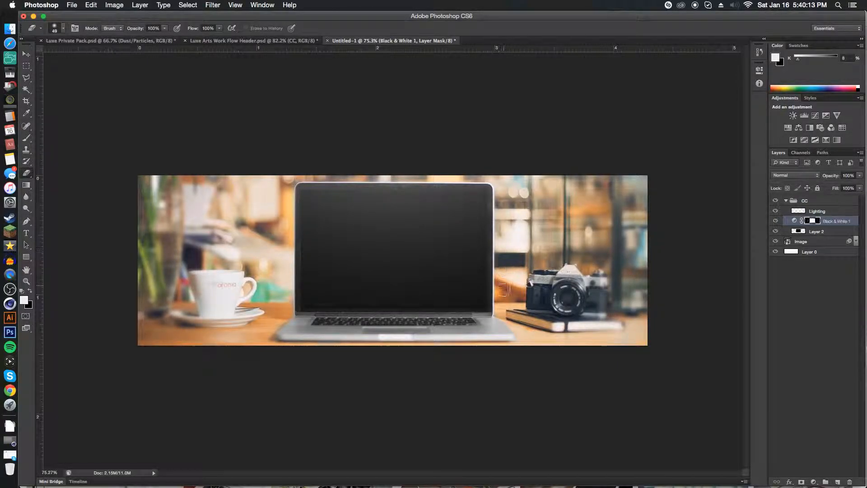
key(v)
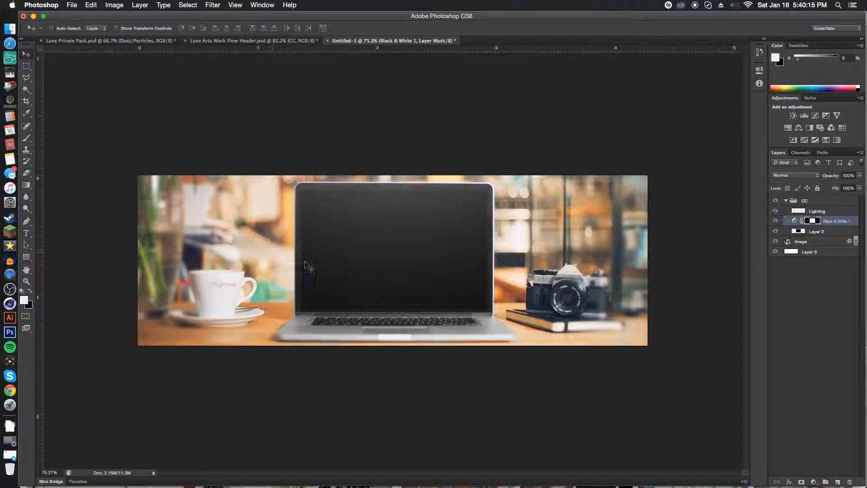
Add a Hue/Saturation adjustment layer with saturation -100 and set its layer opacity to 56%
scroll(583, 248, up, 1)
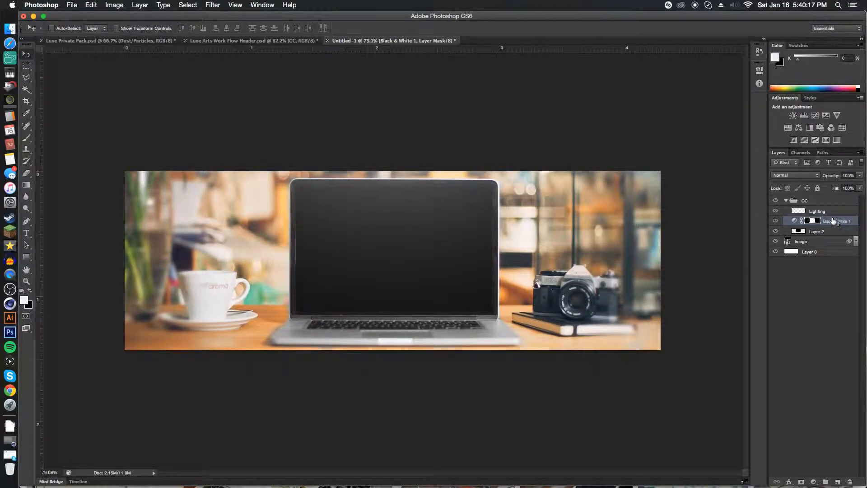
click(789, 128)
drag(670, 144, 628, 143)
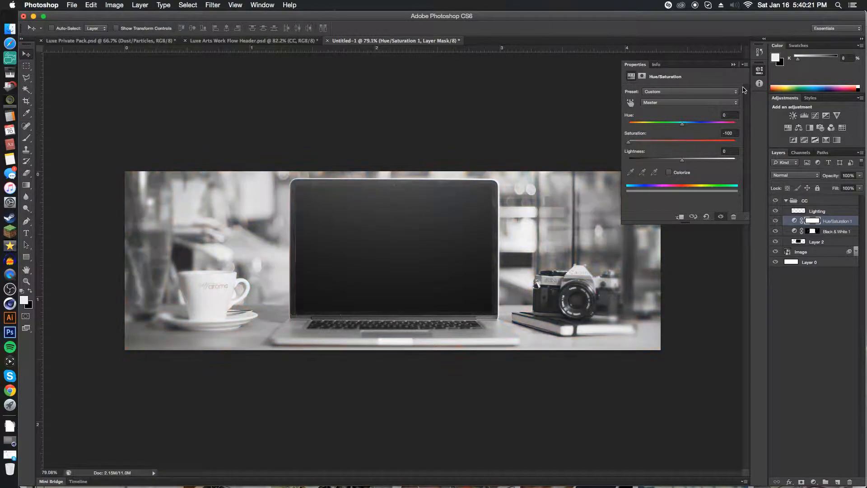
click(733, 65)
drag(841, 182, 829, 179)
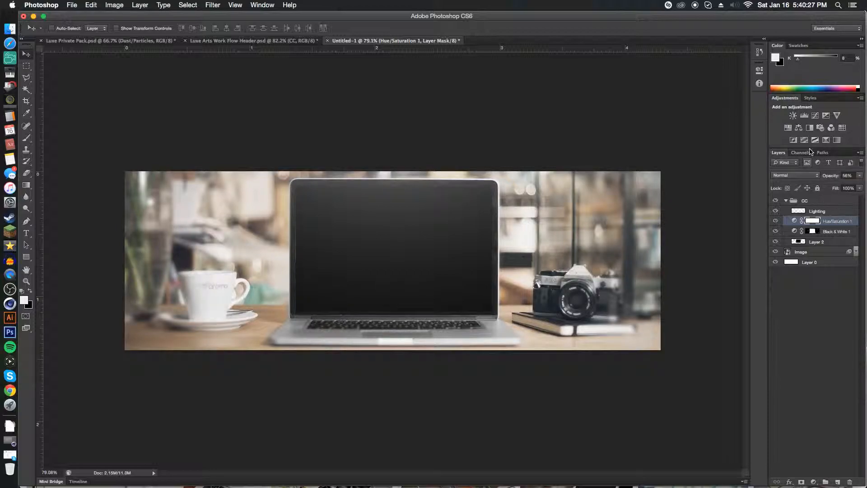
Add a Curves adjustment layer that pulls the RGB midtones down to darken the image, and lower its layer opacity
click(816, 119)
drag(675, 168, 688, 177)
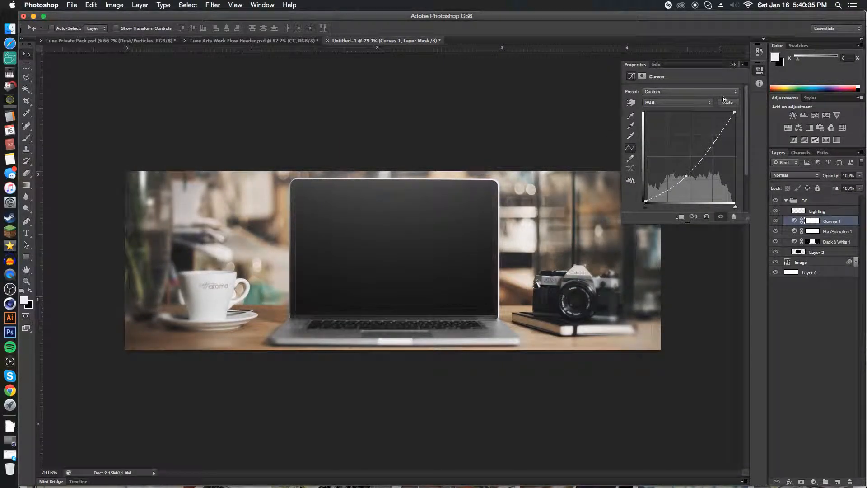
click(734, 65)
drag(835, 179, 825, 179)
Add a second Curves adjustment layer in Soft Light mode and shape its RGB curve into a contrast-boosting S-curve
click(816, 115)
click(795, 175)
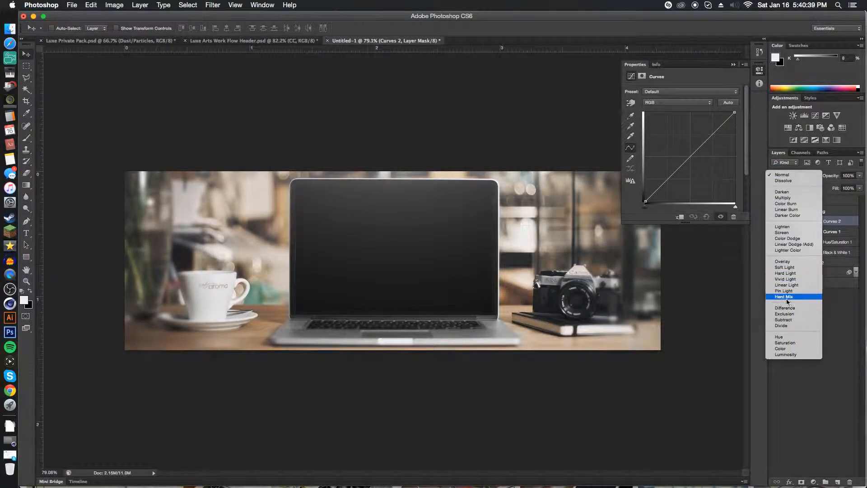
click(785, 267)
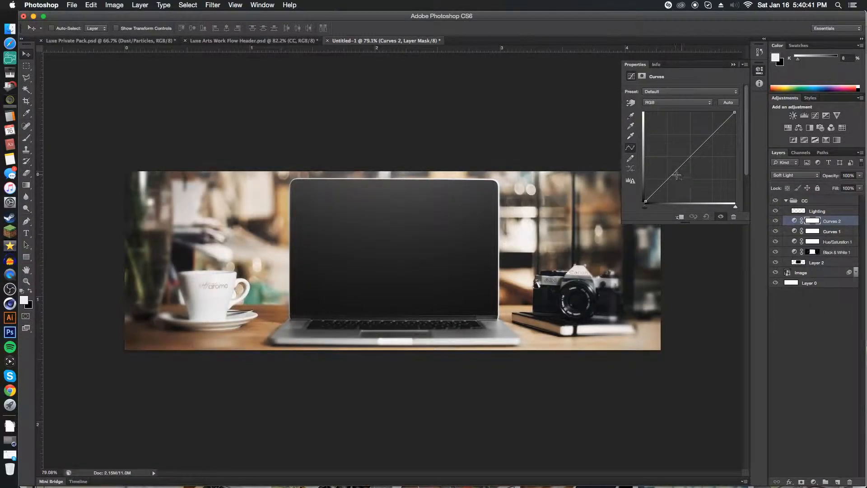
drag(677, 169, 696, 148)
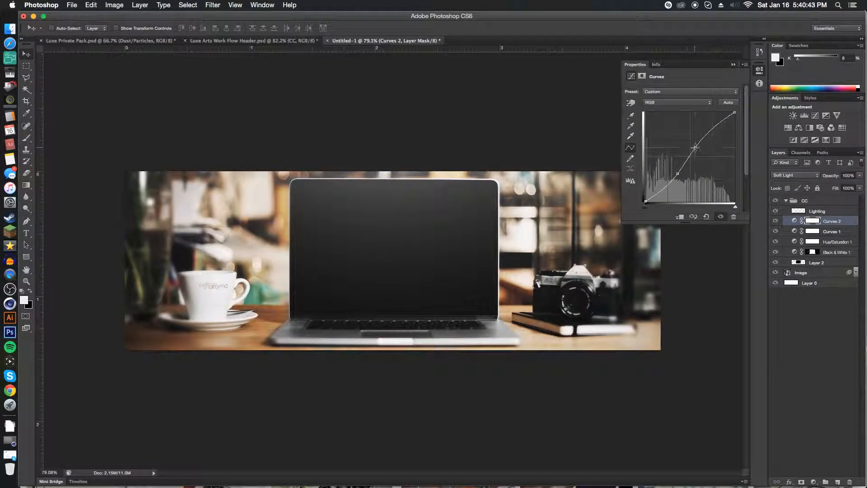
Lower the layer opacity of the second Curves adjustment
click(734, 64)
drag(831, 176, 830, 178)
Add an Exposure adjustment layer with exposure about +0.56 and gamma correction 0.84, and lower its layer opacity
click(826, 116)
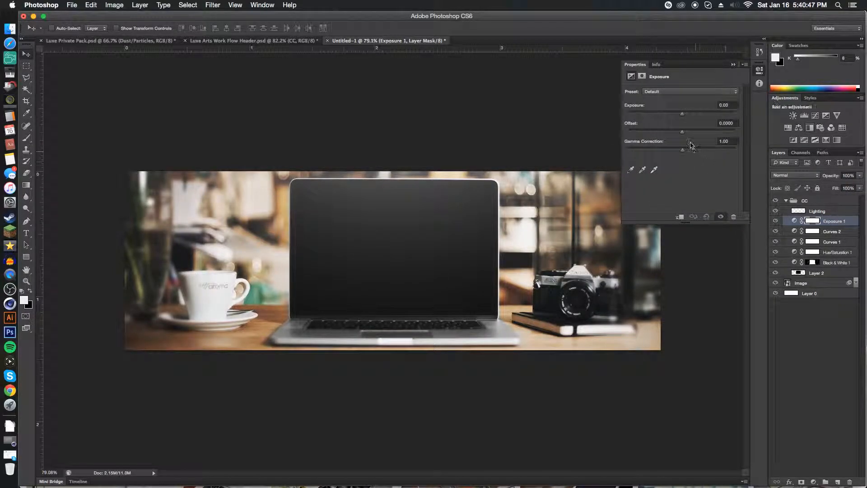
drag(684, 114, 686, 117)
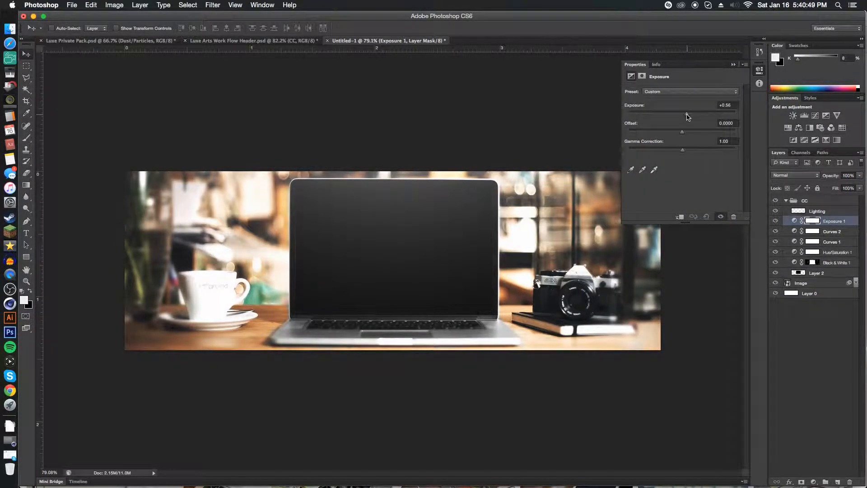
drag(686, 151, 688, 152)
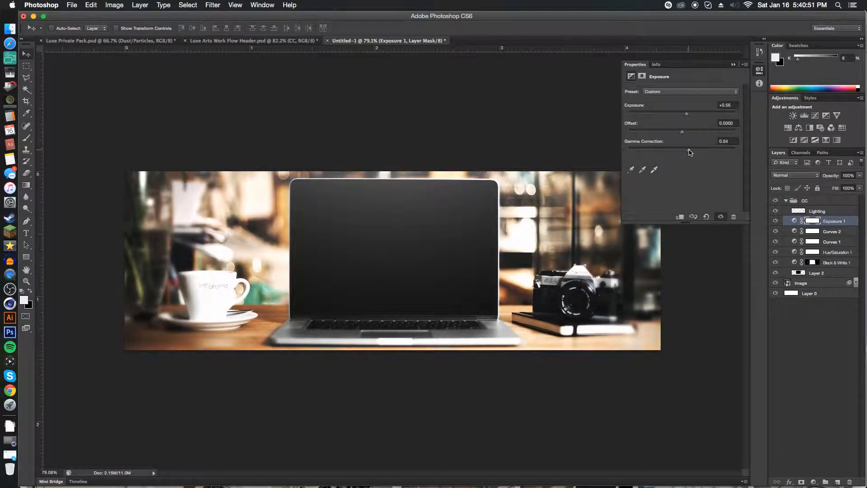
click(733, 65)
drag(835, 177, 827, 180)
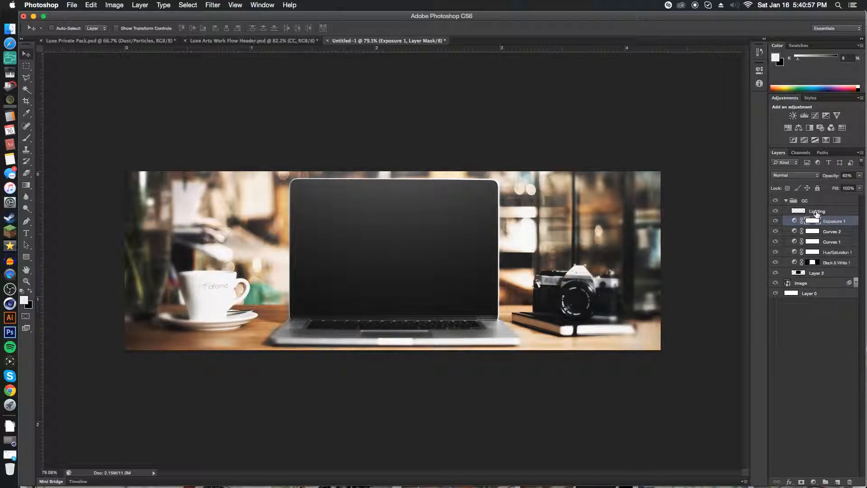
Add a Gradient Map adjustment layer above Exposure, blend it in Soft Light mode and reduce its opacity
click(813, 482)
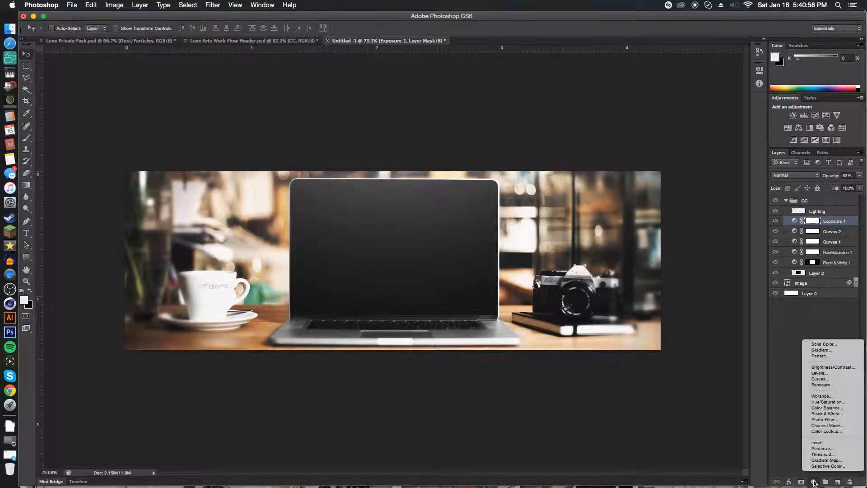
click(825, 460)
click(733, 64)
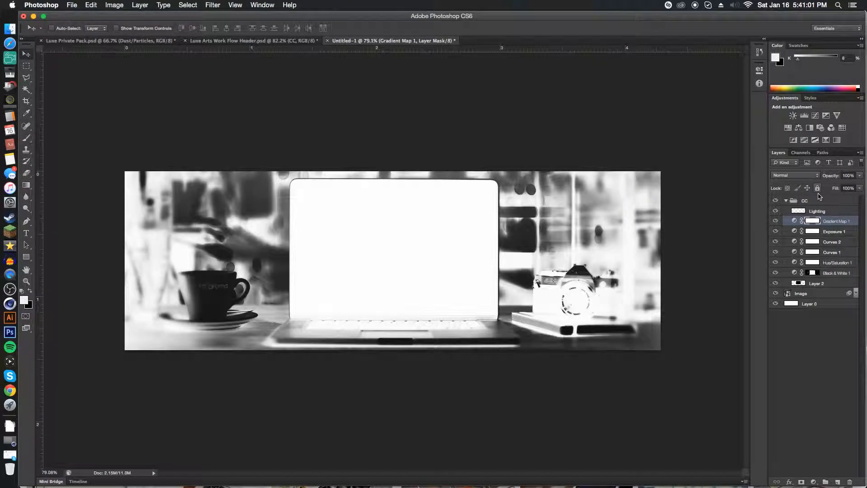
click(806, 175)
click(786, 267)
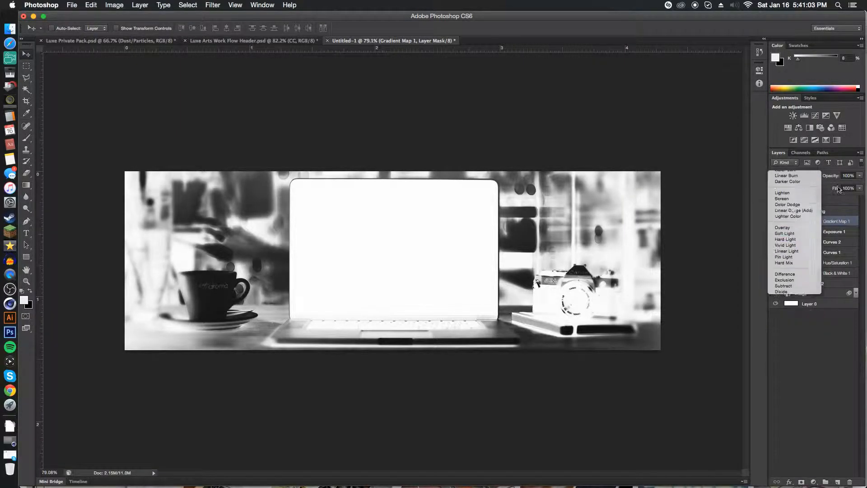
drag(830, 177, 828, 179)
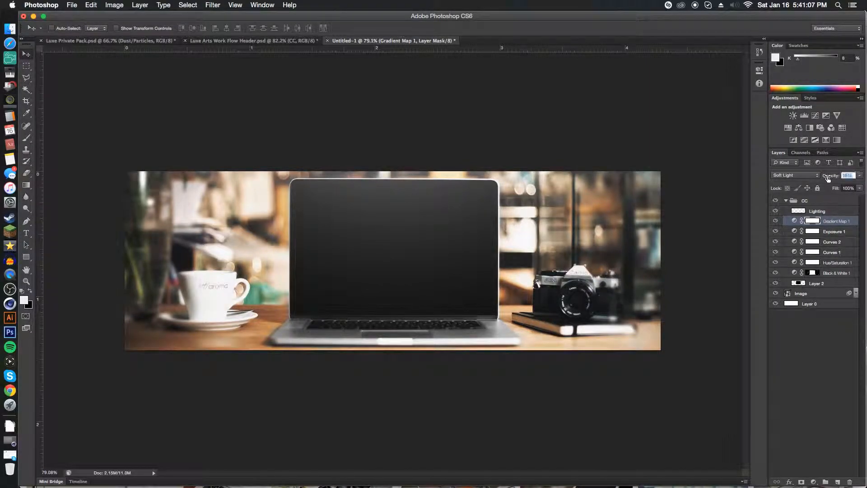
Add a linear Gradient Fill layer at 90° using the Black, White preset
click(814, 483)
click(830, 355)
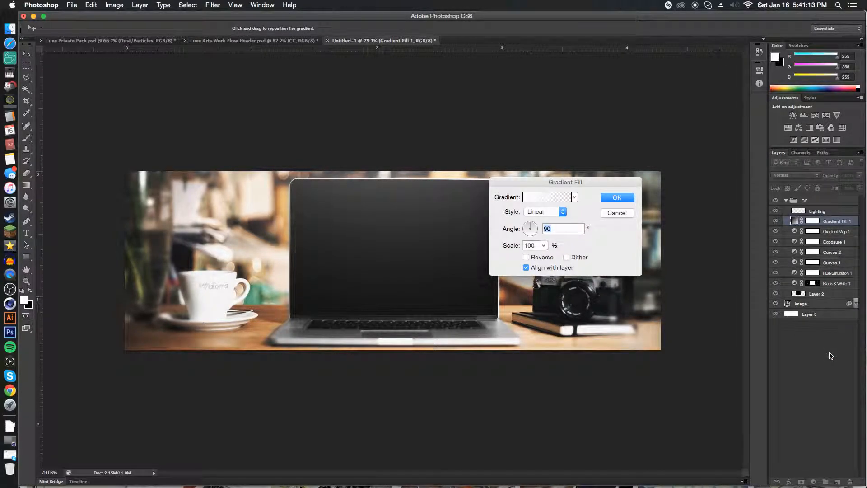
click(557, 199)
click(541, 274)
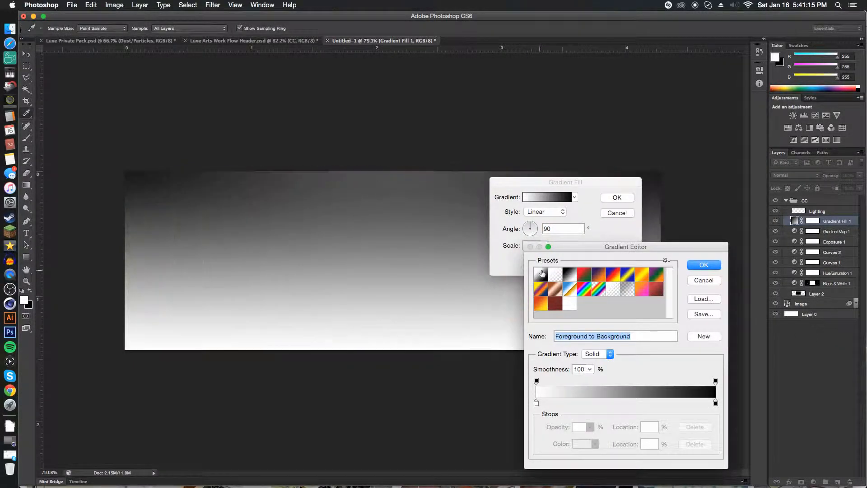
click(561, 274)
click(565, 276)
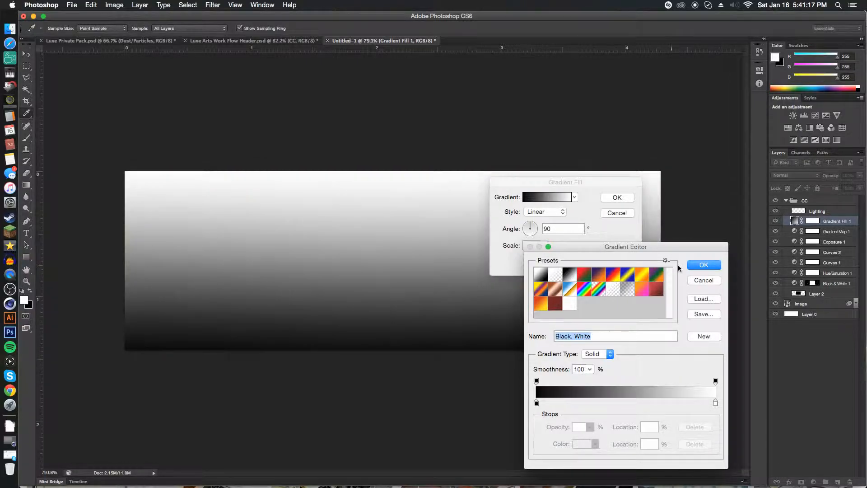
click(704, 264)
key(Return)
Blend the Gradient Fill layer in Overlay mode and strongly reduce its opacity
click(795, 175)
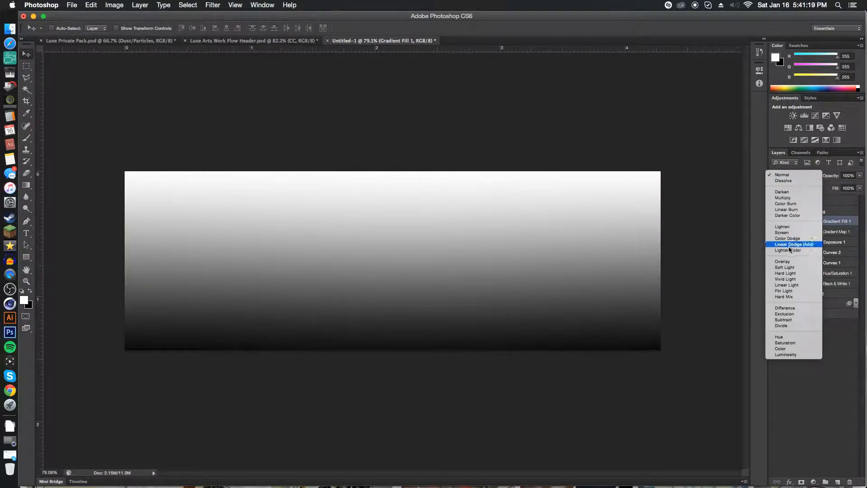
click(795, 263)
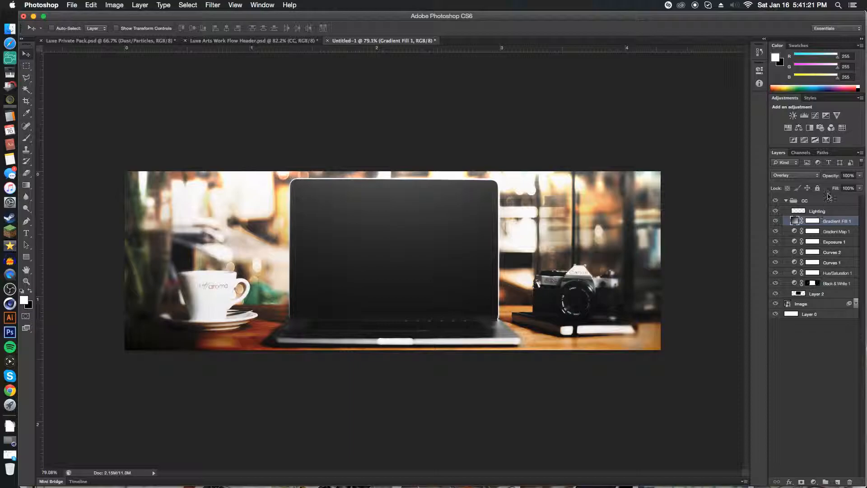
drag(833, 179, 813, 175)
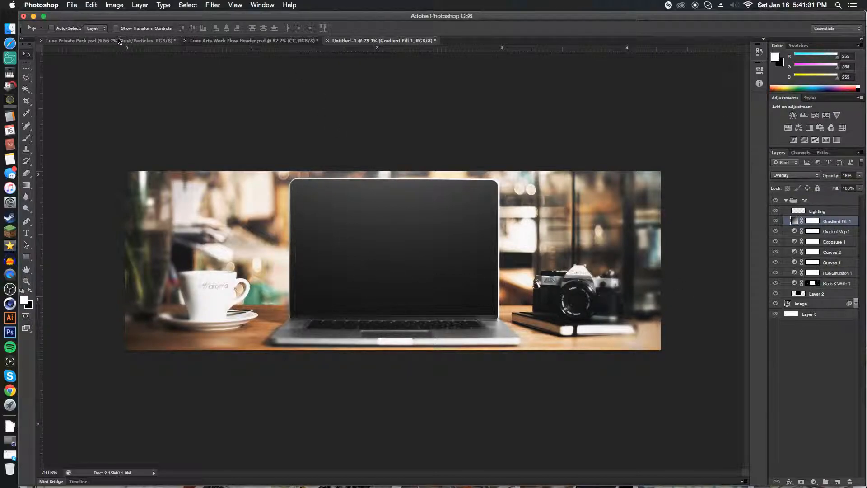
Copy the Dust 2 layer from Luxe Private Pack.psd onto the header's upper right, and place a duplicate along the lower left
click(232, 40)
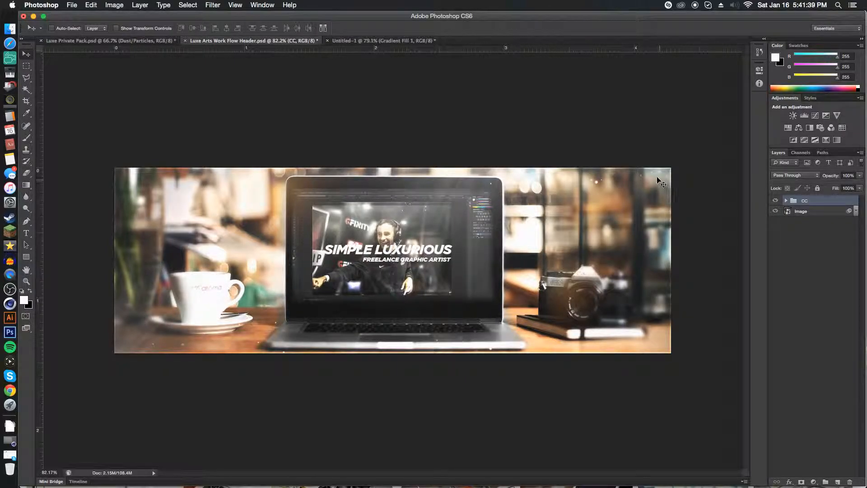
drag(141, 40, 268, 43)
click(268, 42)
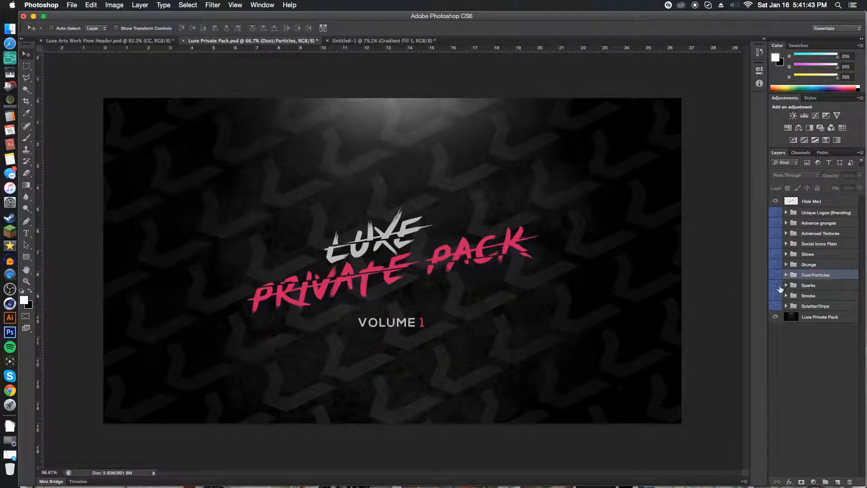
click(775, 202)
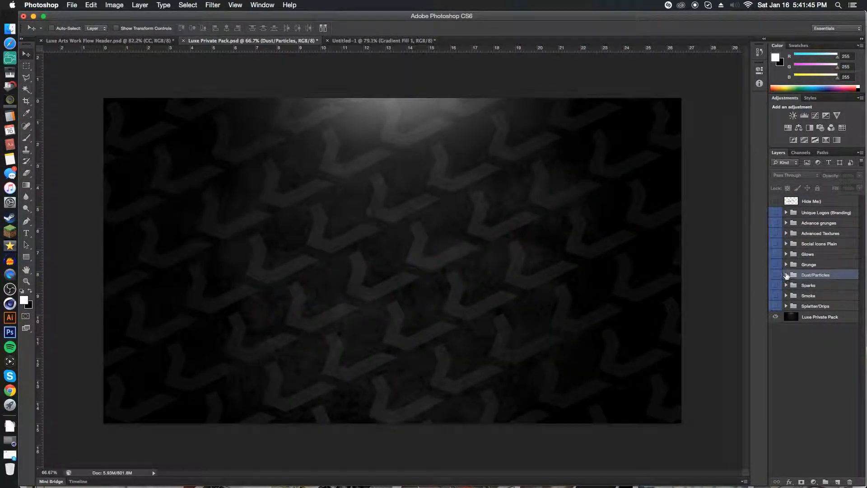
click(787, 276)
click(816, 297)
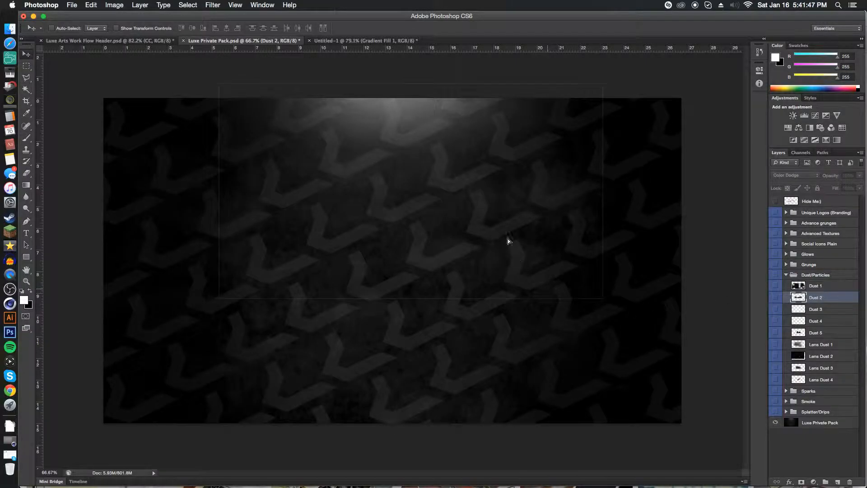
click(384, 42)
drag(384, 42, 609, 153)
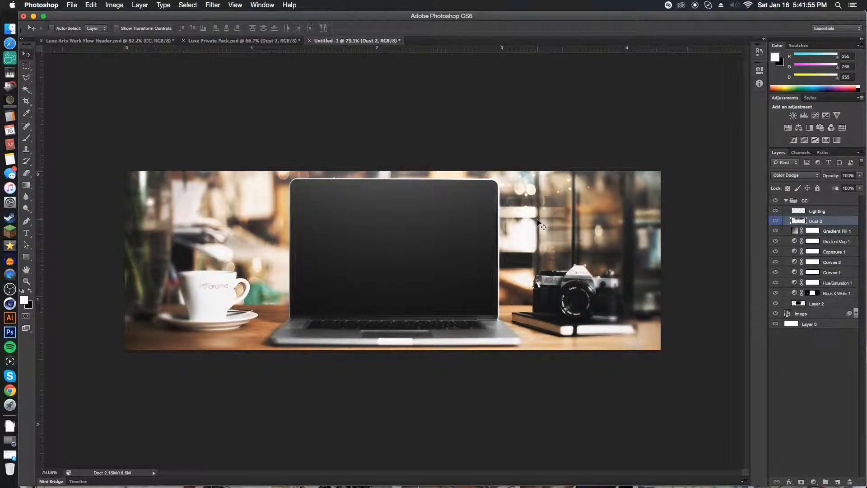
drag(542, 225, 304, 363)
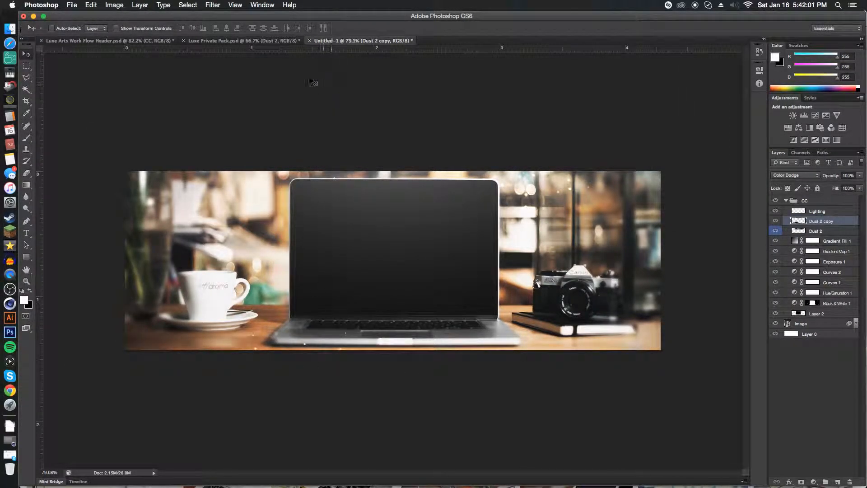
Copy the light-ray layer, Layer 4 copy 8, from Luxe Arts Work Flow Header.psd onto the header's upper right and raise its opacity to about 68%
drag(167, 40, 283, 45)
click(786, 201)
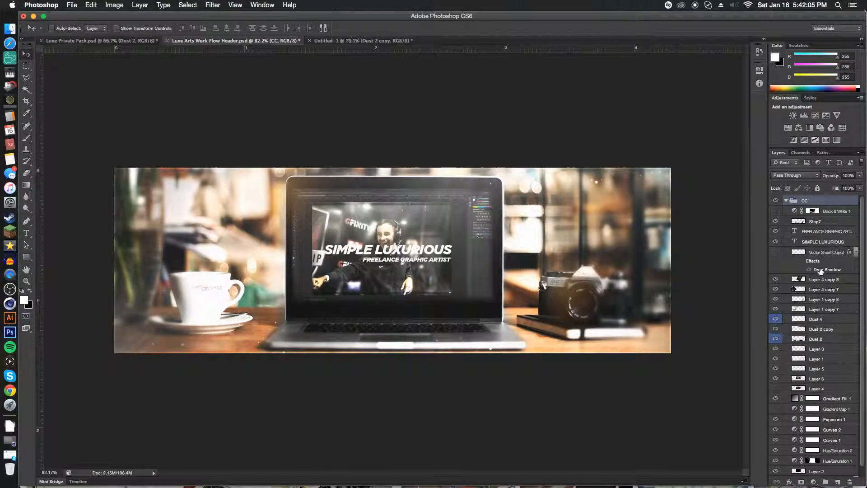
drag(816, 283, 532, 198)
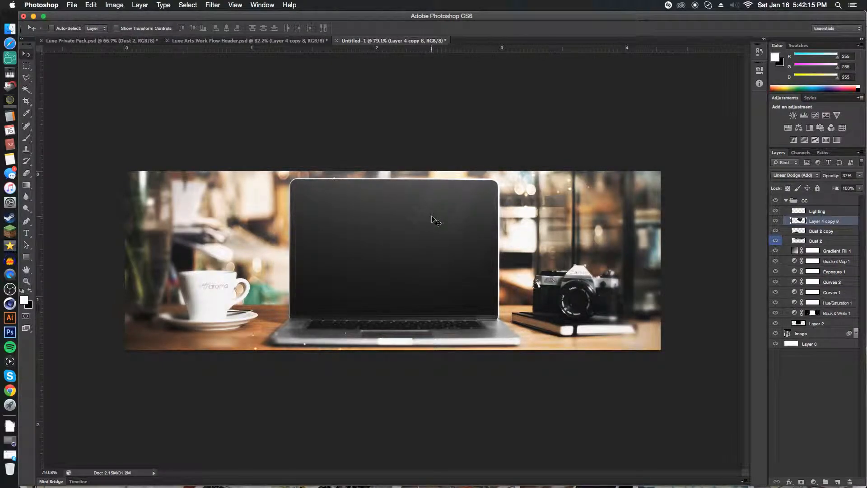
drag(822, 176, 840, 177)
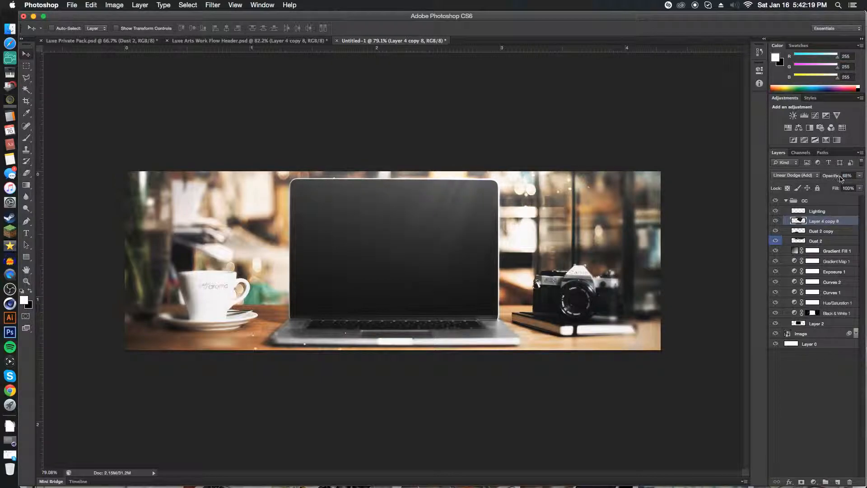
Duplicate the light-ray layer, move it to the header's left side and rotate it about -86°
key(ctrl+j)
drag(375, 238, 115, 372)
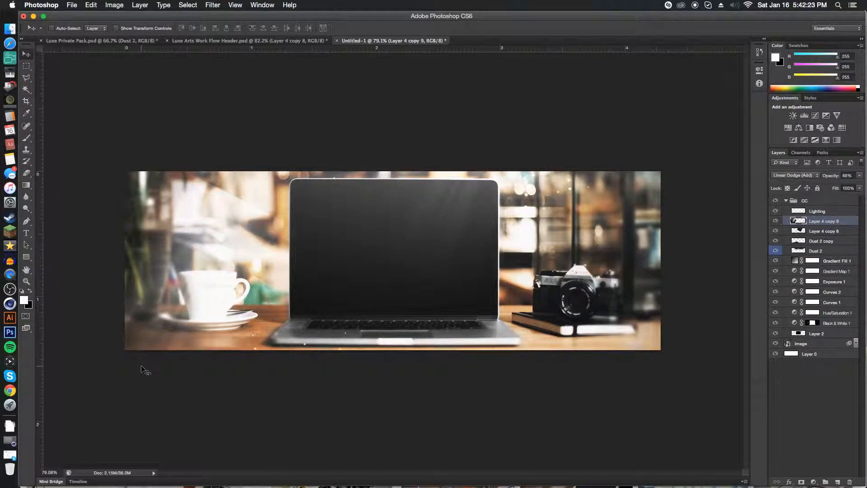
key(ctrl+t)
drag(257, 87, 168, 166)
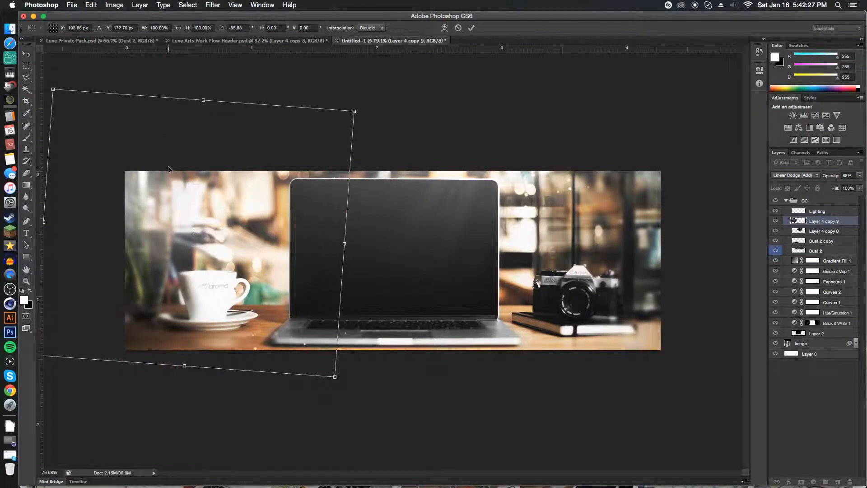
key(Return)
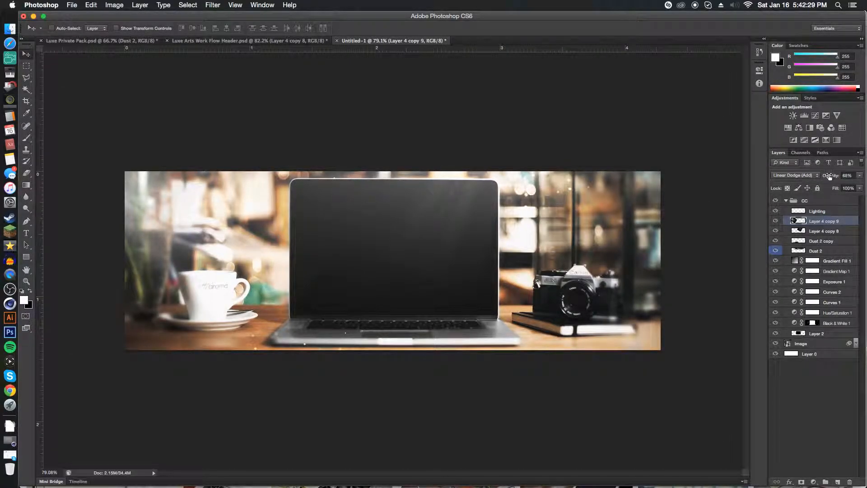
Copy the orange glow layer, Layer 1 copy 8, from Luxe Arts Work Flow Header.psd onto the camera lens
click(290, 41)
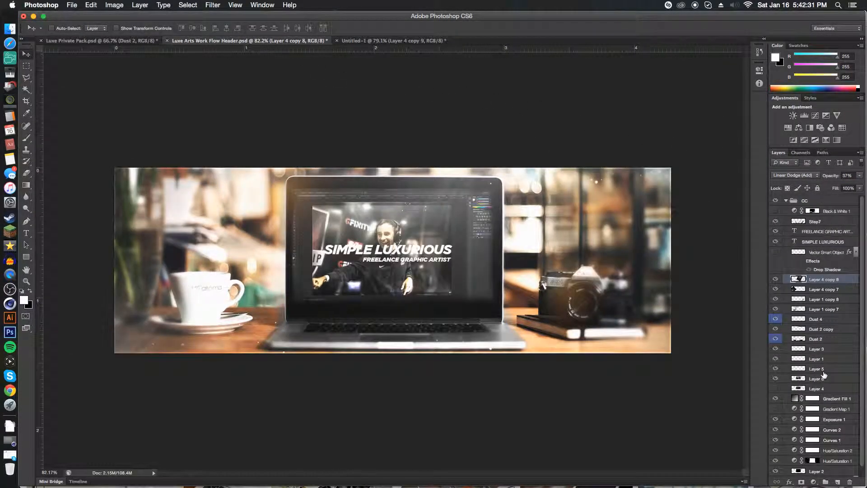
click(798, 300)
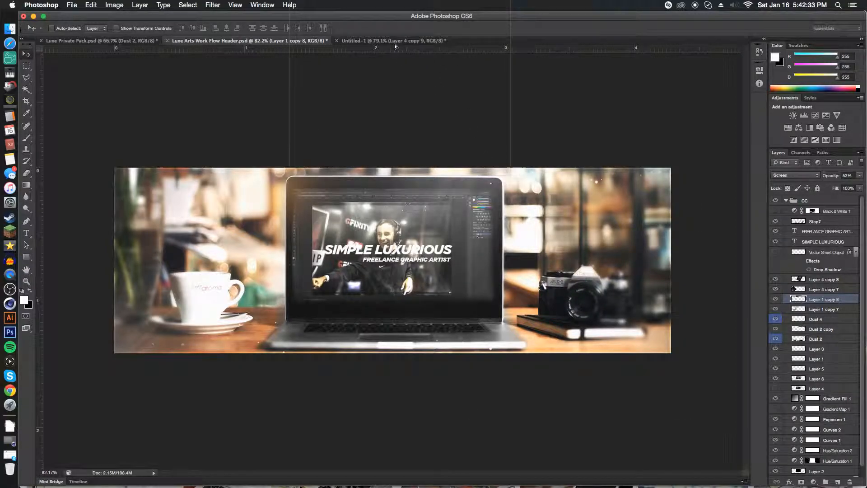
click(395, 41)
drag(395, 44, 573, 291)
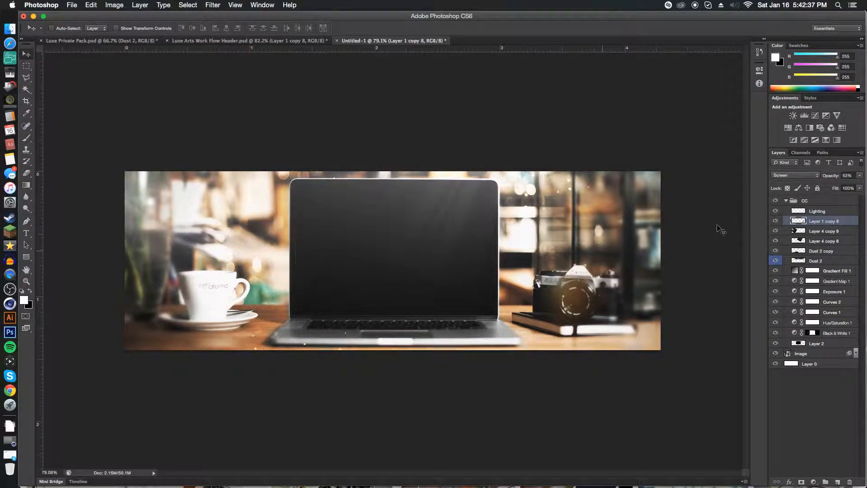
Reduce the glow layer's opacity to 51% and place a duplicate over the upper-left corner of the laptop screen
click(775, 221)
click(776, 222)
drag(827, 179, 827, 180)
key(super+j)
drag(590, 303, 329, 205)
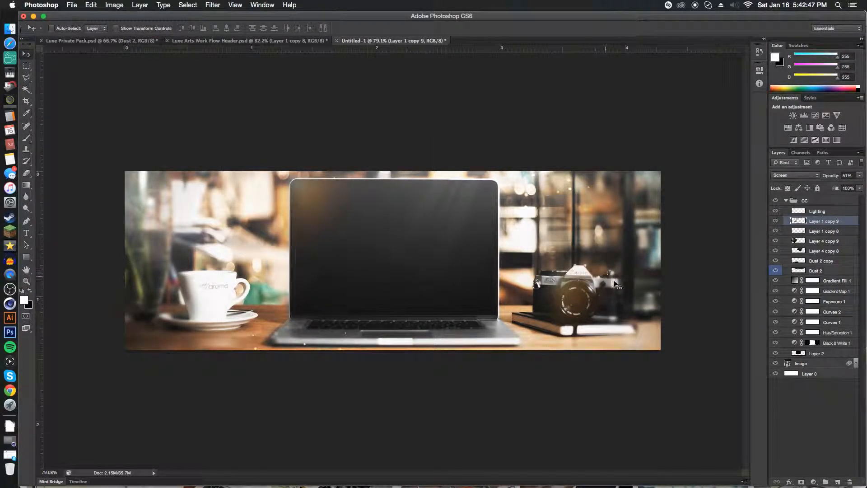
Copy the Step7 texture layer from Luxe Arts Work Flow Header.psd into the header and position it over the image
click(273, 40)
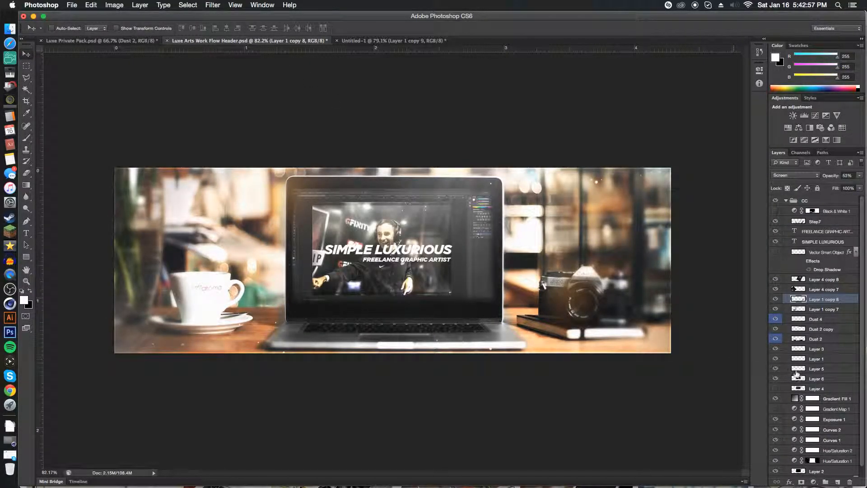
click(815, 222)
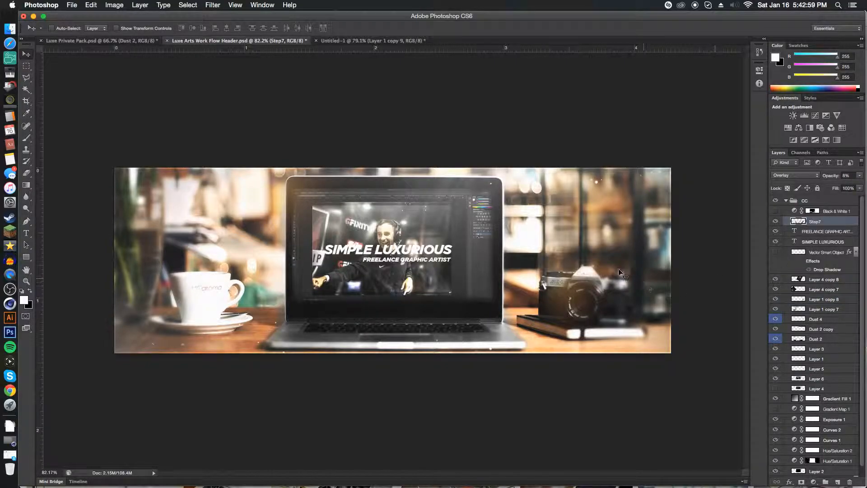
click(376, 40)
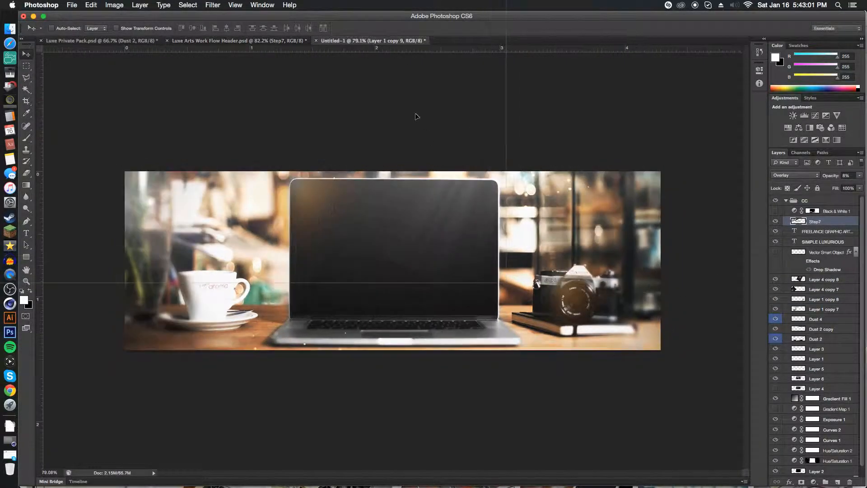
drag(482, 262, 436, 251)
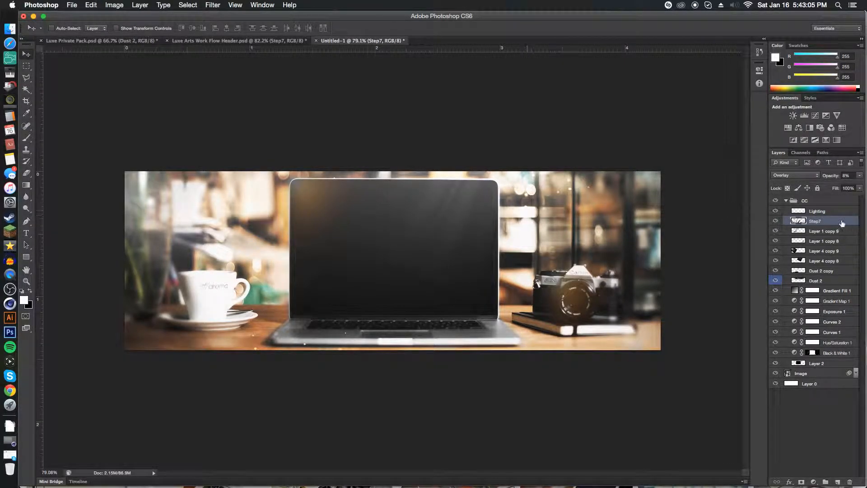
Add a new layer above Step7, select the whole canvas and turn the selection into a thin border
click(838, 481)
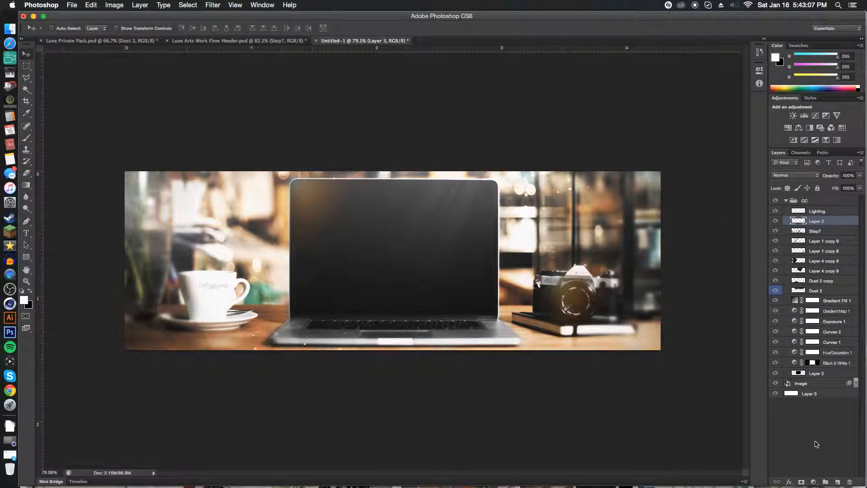
key(m)
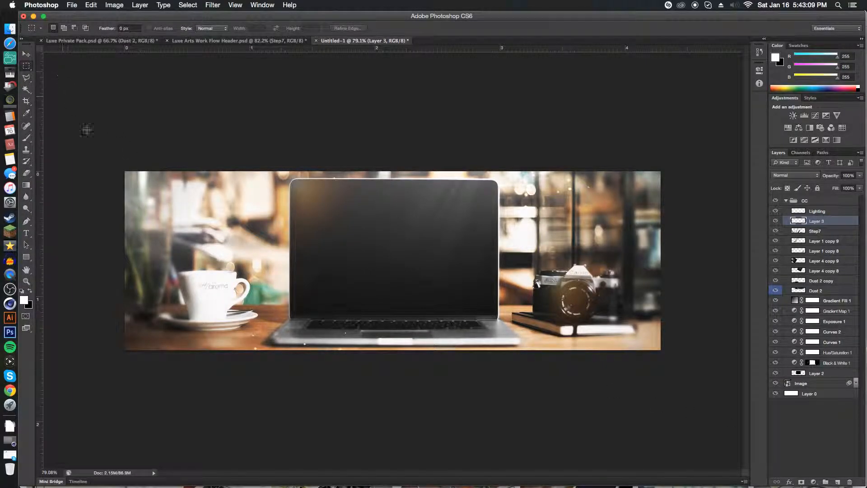
key(super+a)
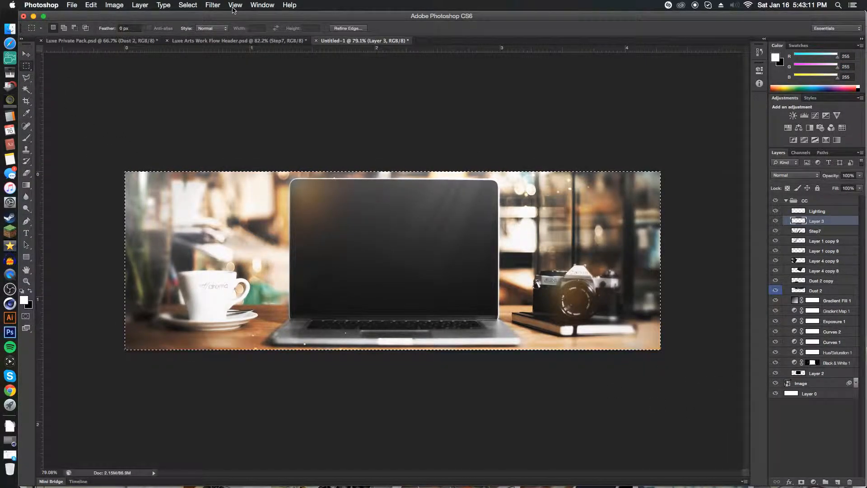
click(188, 5)
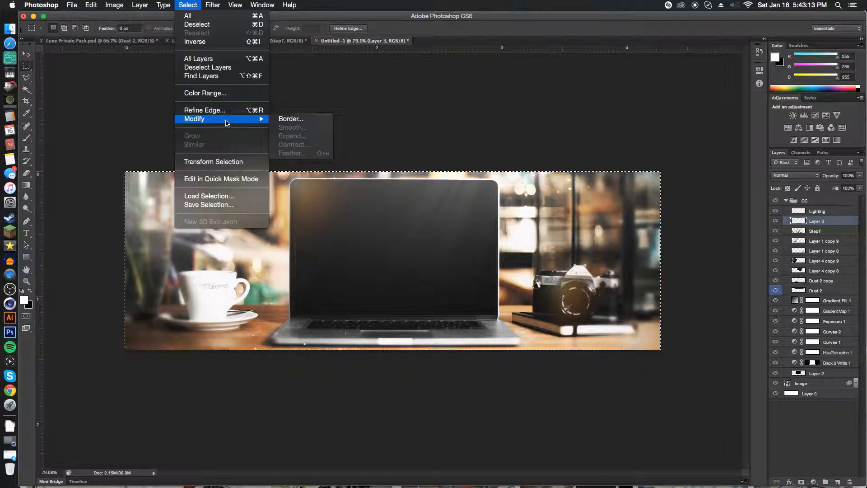
mouse_move(205, 120)
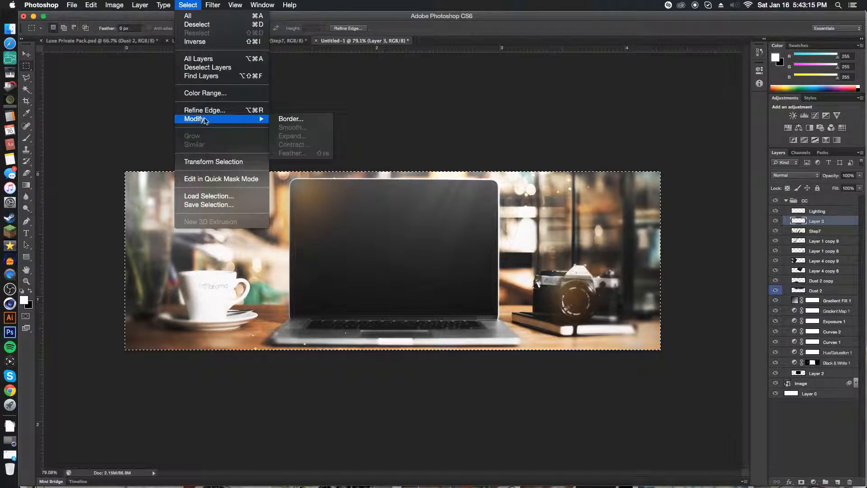
click(291, 119)
click(476, 166)
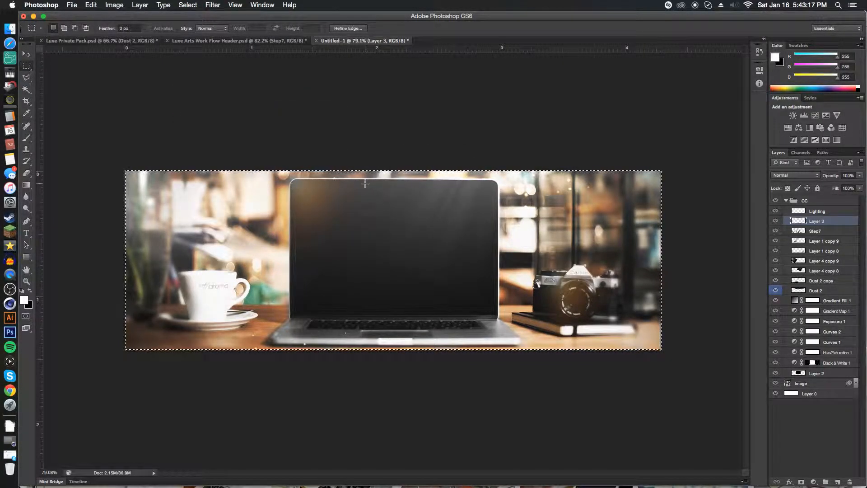
Fill the border selection with white and deselect it
key(super+BackSpace)
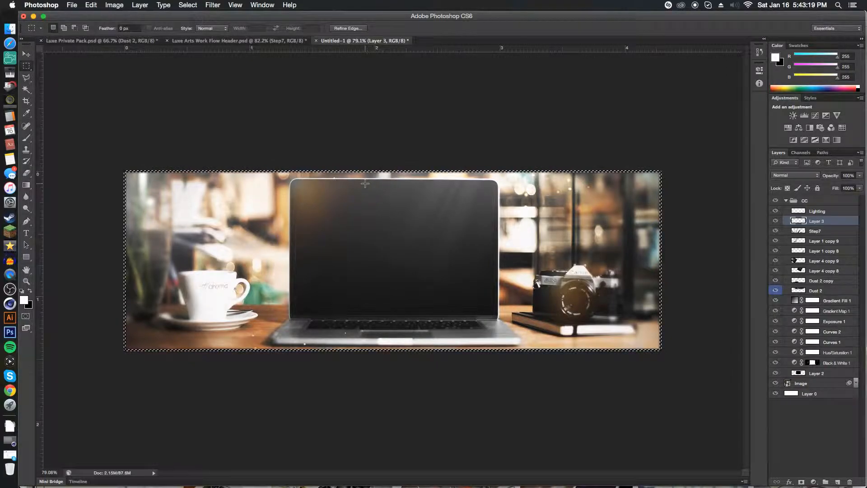
key(alt+BackSpace)
key(super+d)
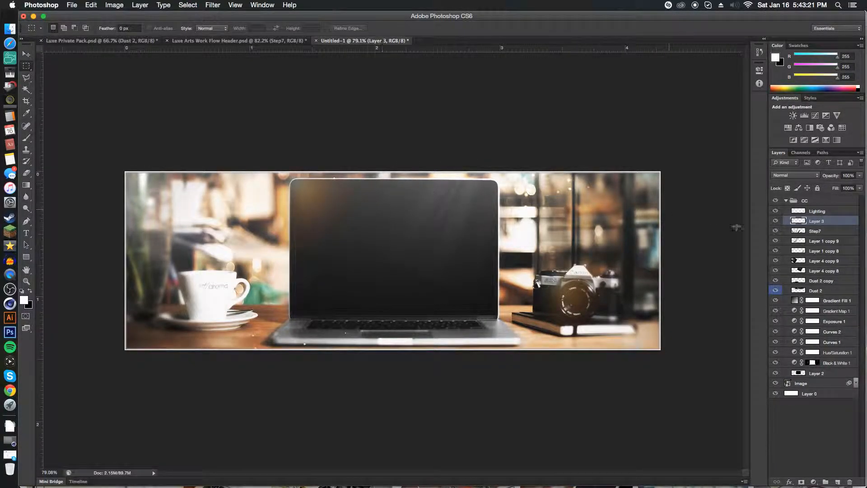
key(v)
Set the white border layer's blend mode to Overlay and its opacity to 87%
click(798, 177)
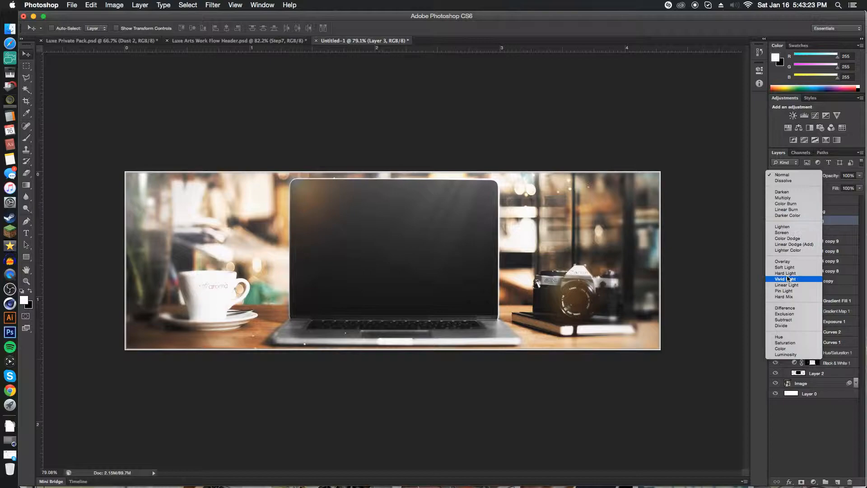
click(788, 263)
drag(836, 176, 830, 176)
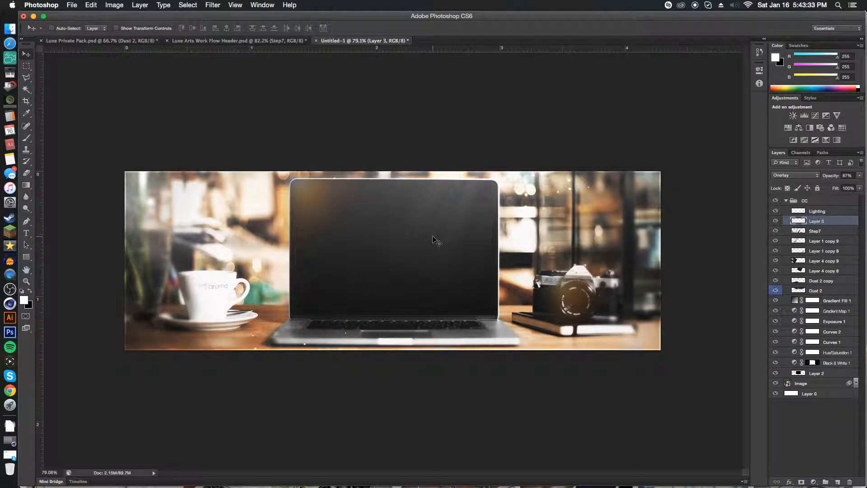
Capture a screenshot of the Photoshop window showing Luxe Arts Work Flow Header.psd, and return to Untitled-1
click(221, 41)
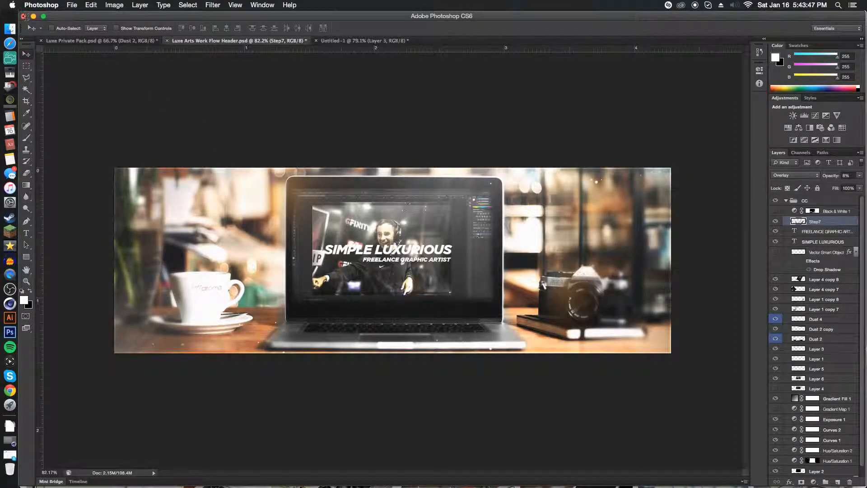
key(super+shift+4)
drag(18, 12, 866, 486)
click(347, 41)
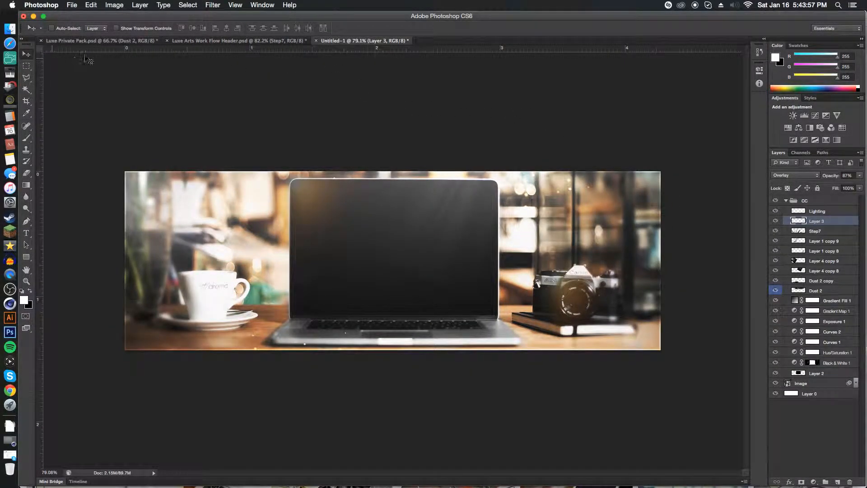
Open Screen Shot 2016-01-16 at 5.43.44 PM.png from the Desktop and copy it into the Untitled-1 header
click(70, 8)
click(81, 28)
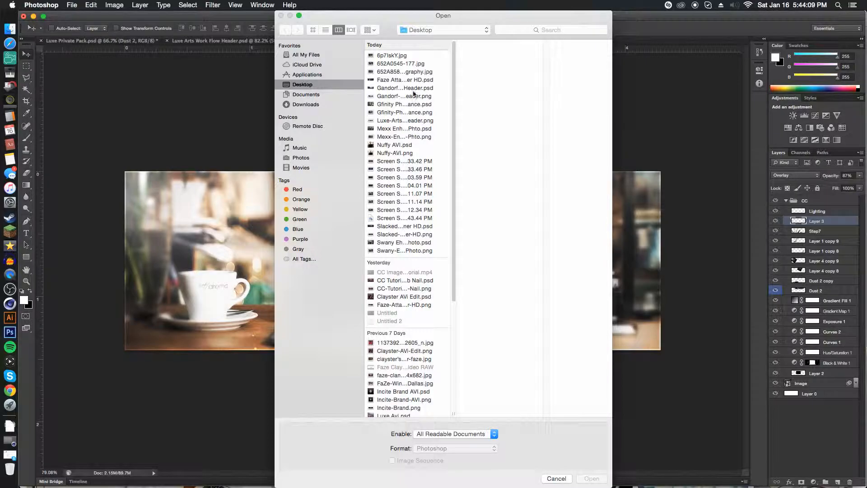
click(397, 219)
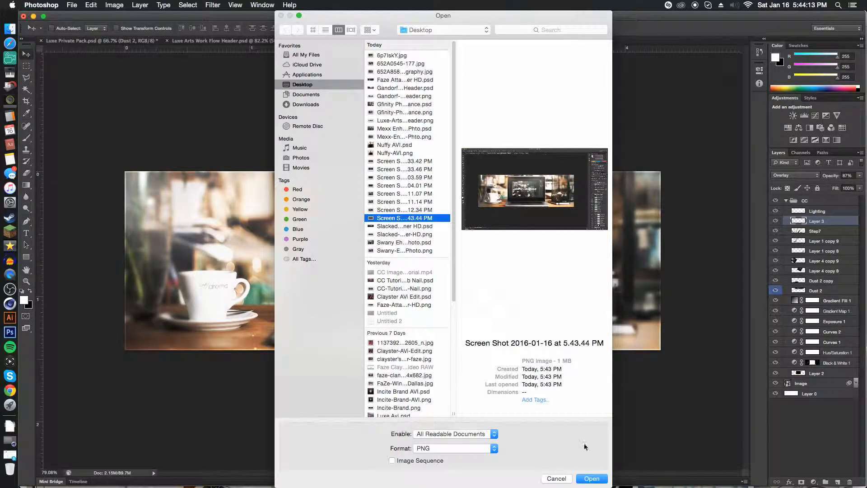
click(591, 479)
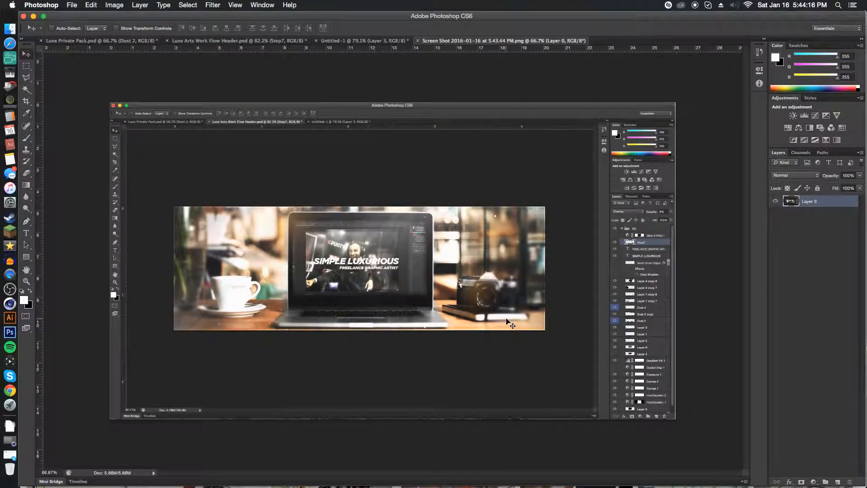
drag(508, 323, 368, 53)
drag(452, 235, 598, 307)
Scale the screenshot layer down and position it within the laptop's display
key(ctrl+t)
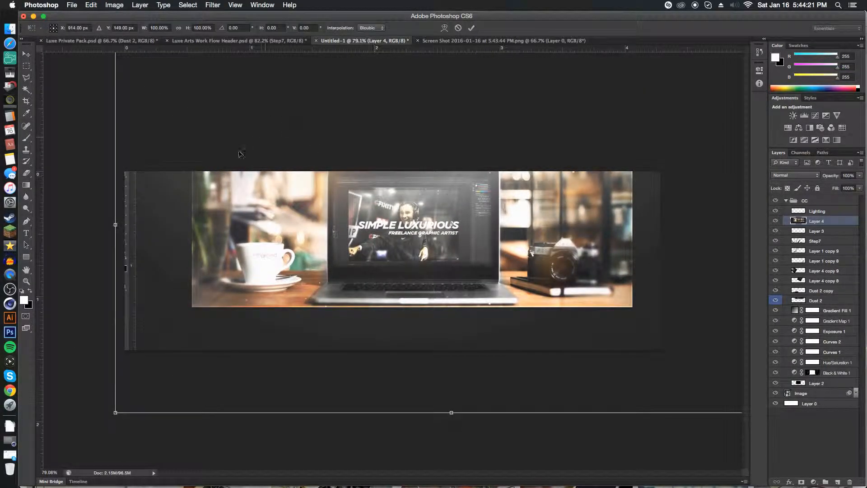
scroll(232, 177, down, 7)
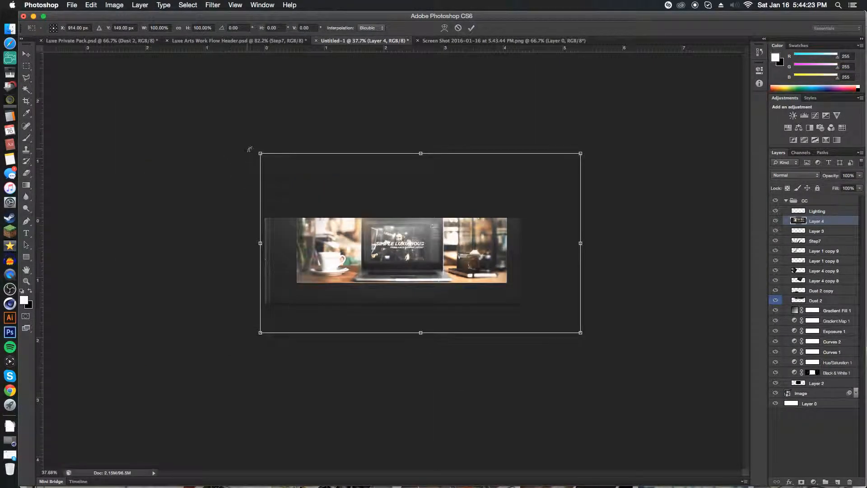
drag(261, 154, 481, 276)
drag(536, 297, 399, 248)
scroll(398, 248, up, 10)
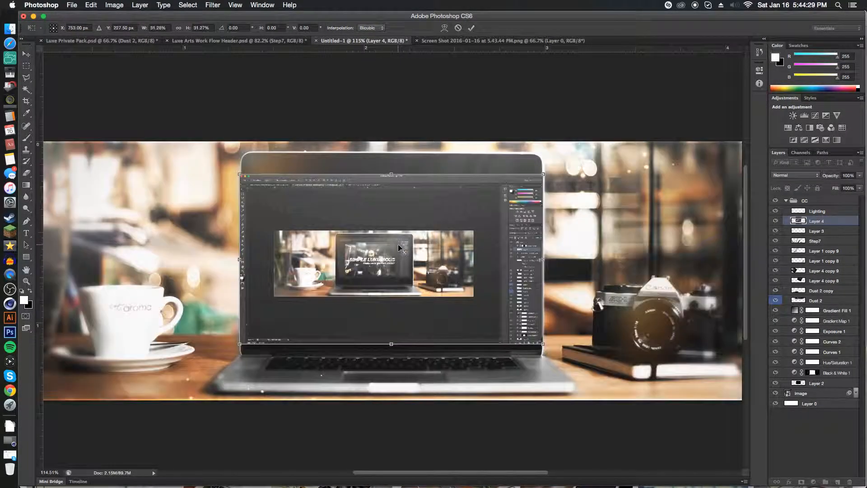
drag(240, 175, 273, 193)
key(Return)
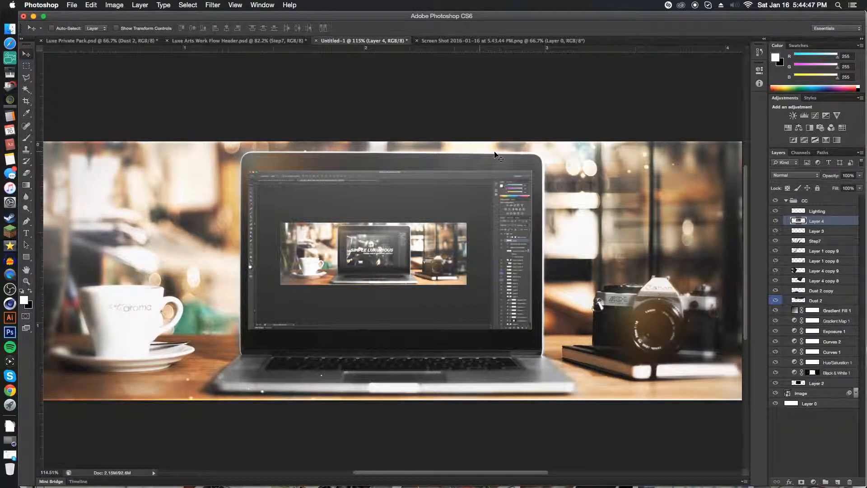
Apply a slight Perspective transform to the screenshot so its corners follow the laptop screen, and fine-tune its position
click(92, 5)
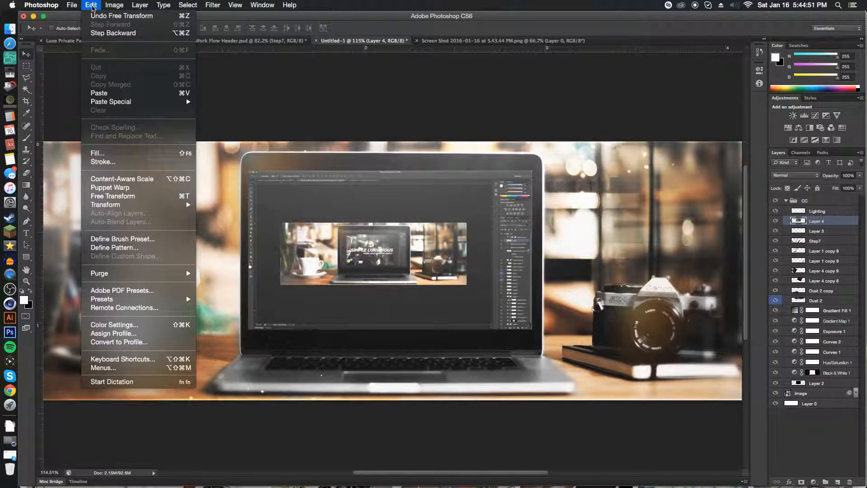
mouse_move(136, 208)
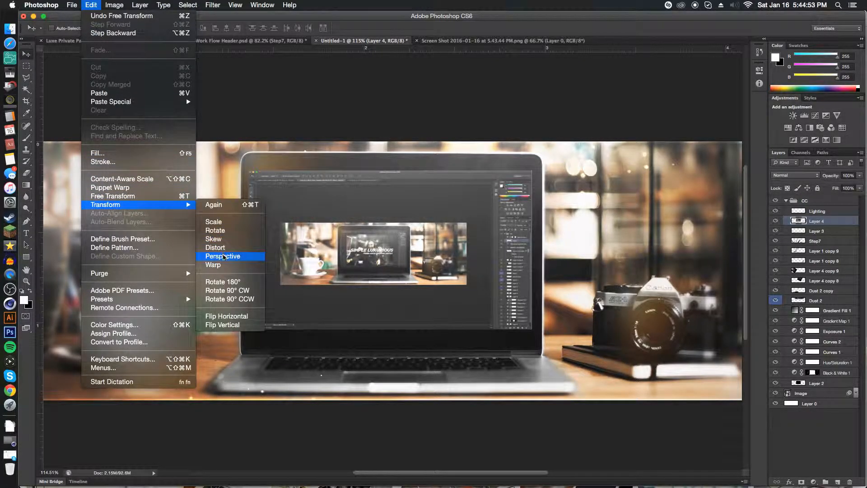
click(224, 257)
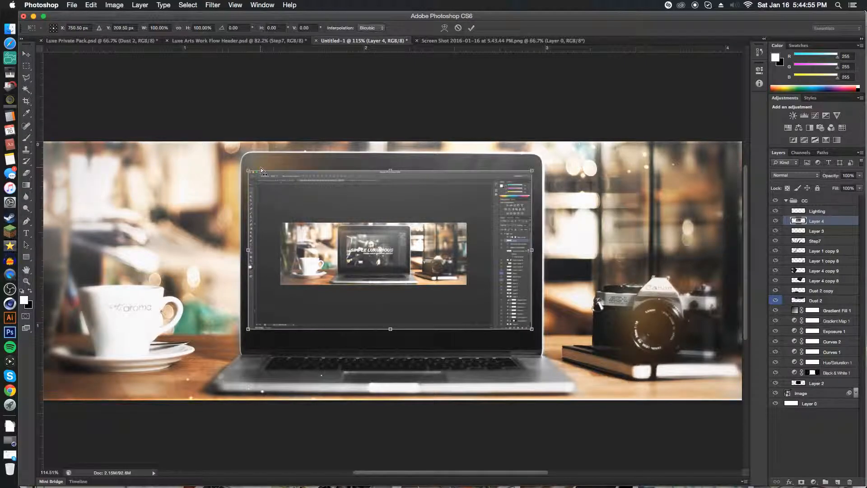
scroll(262, 166, up, 3)
drag(243, 174, 245, 174)
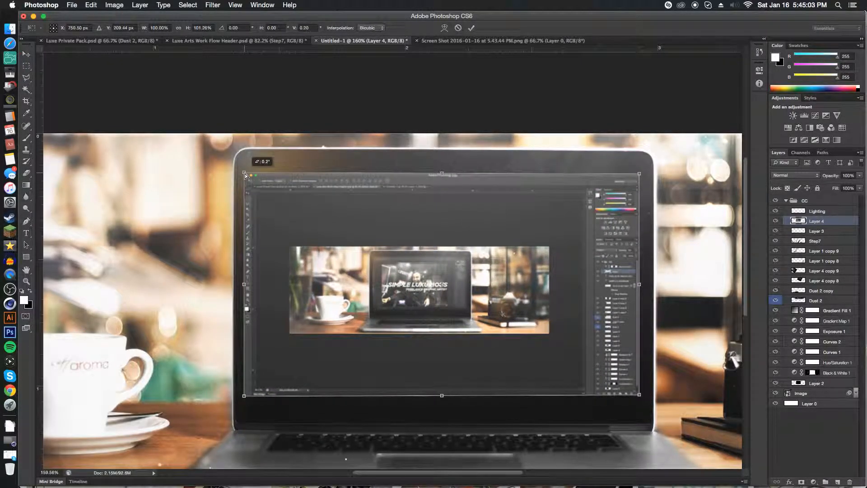
key(Return)
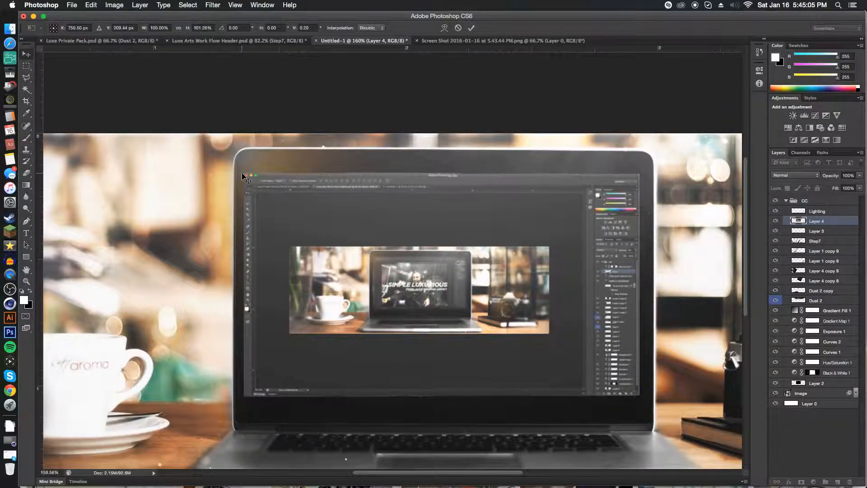
drag(288, 211, 289, 211)
key(super+0)
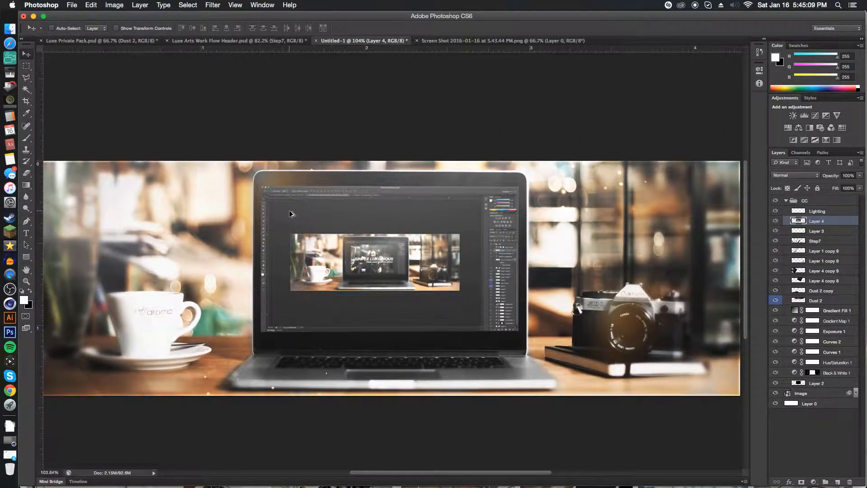
Erase the screenshot layer's hard edges along the top and right side of the laptop screen with a soft Eraser
scroll(291, 214, up, 1)
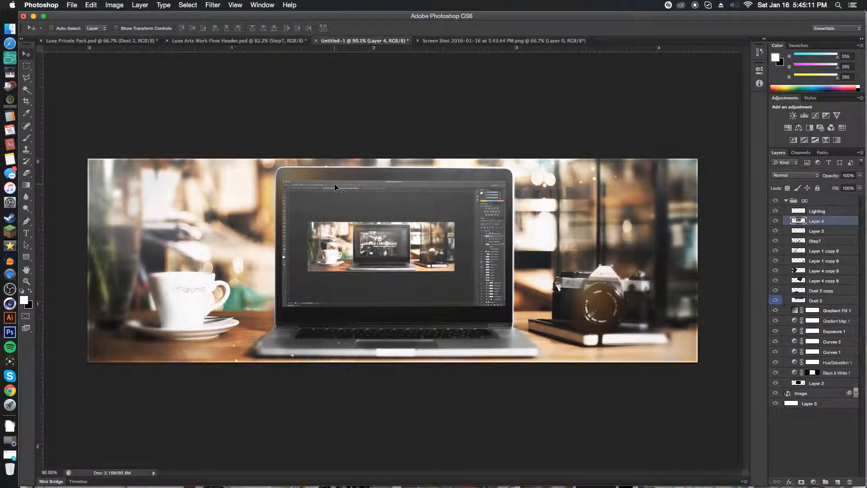
scroll(336, 184, up, 5)
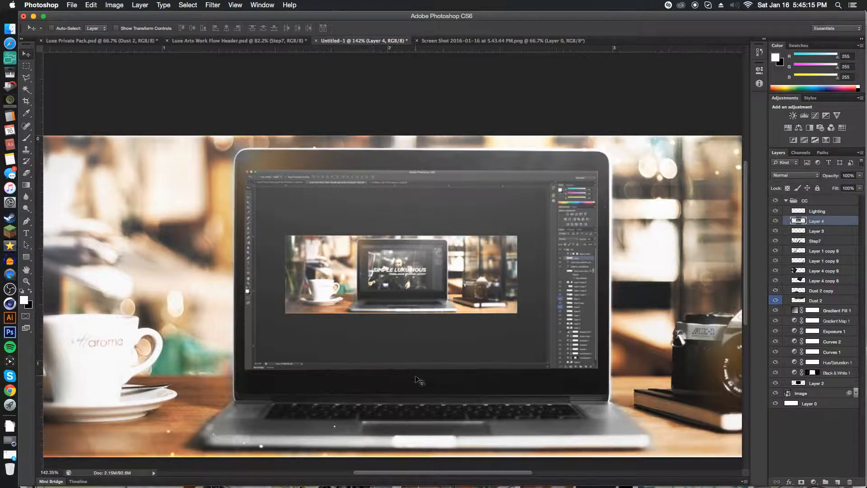
scroll(417, 379, down, 5)
key(e)
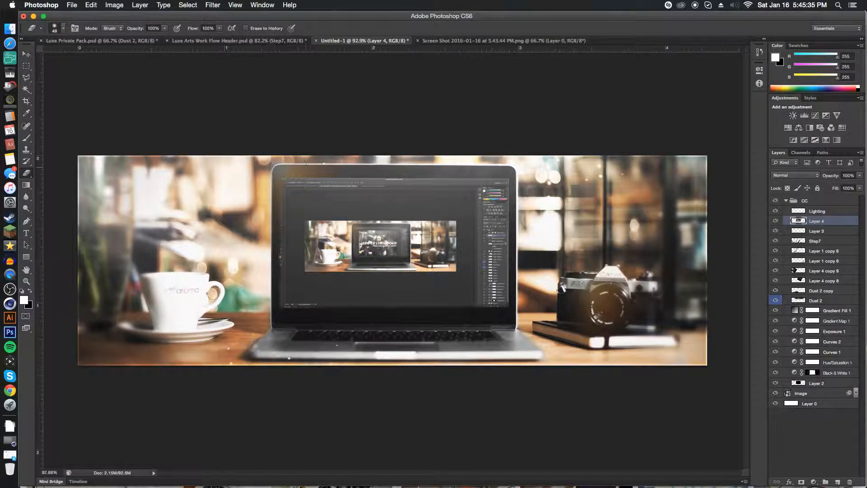
drag(299, 172, 516, 172)
drag(517, 302, 517, 174)
key(alt+super+z)
drag(514, 310, 516, 183)
key(v)
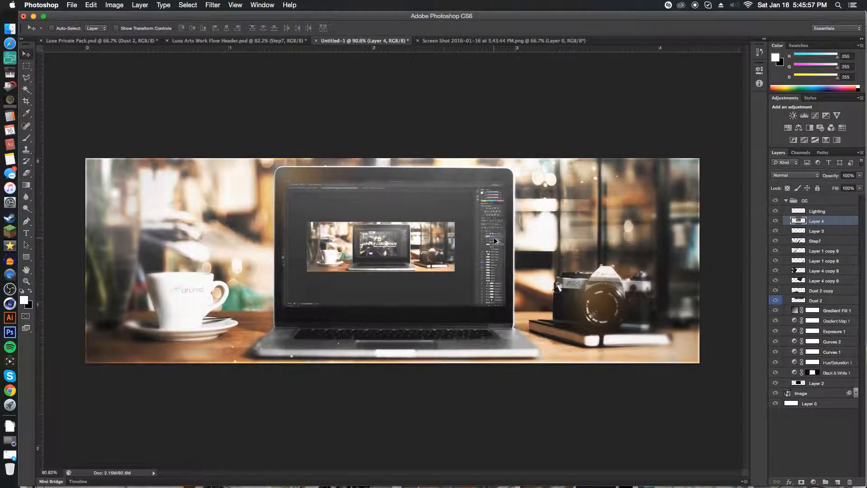
Add a line of text reading “WORK FLOW”, in quotation marks, above the coffee cup in the Untitled-1 header
scroll(498, 244, down, 1)
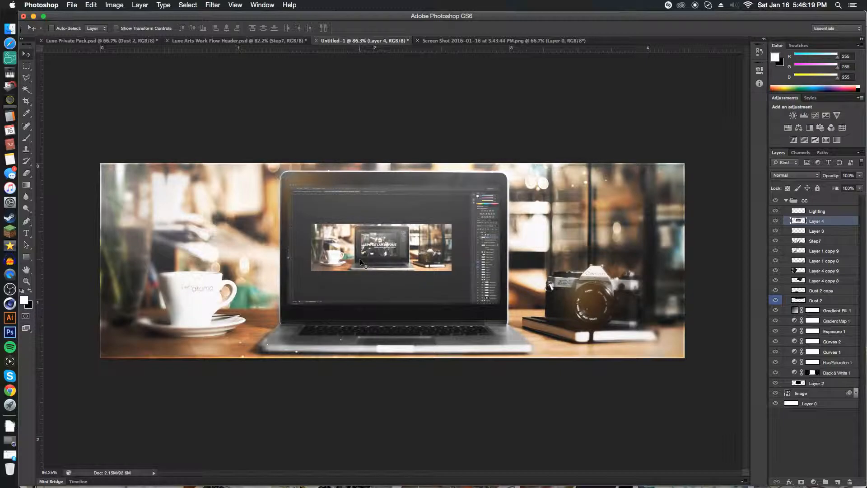
key(ctrl+shift+Tab)
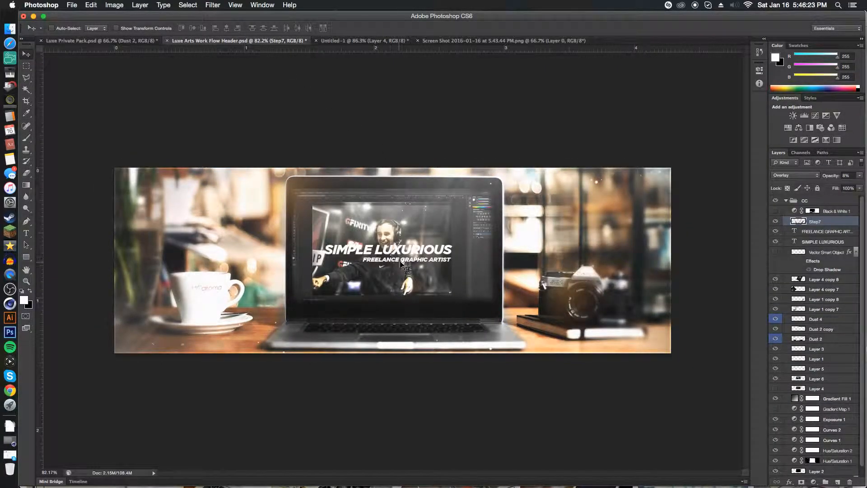
click(341, 42)
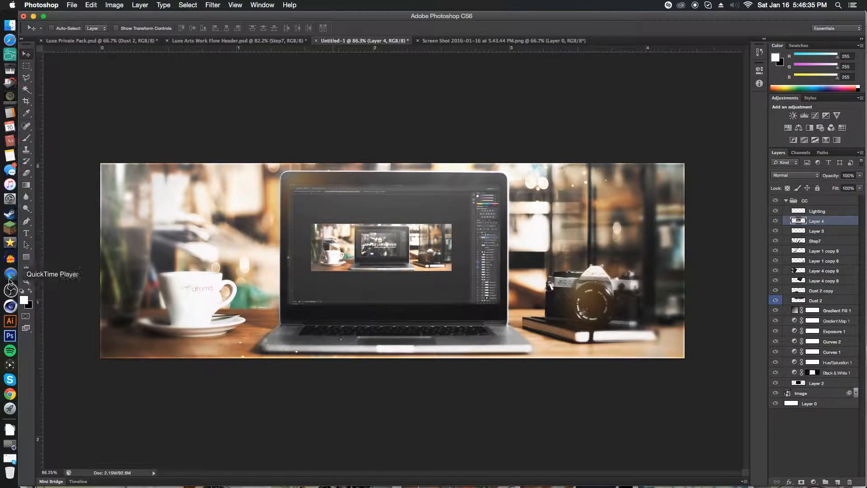
click(26, 234)
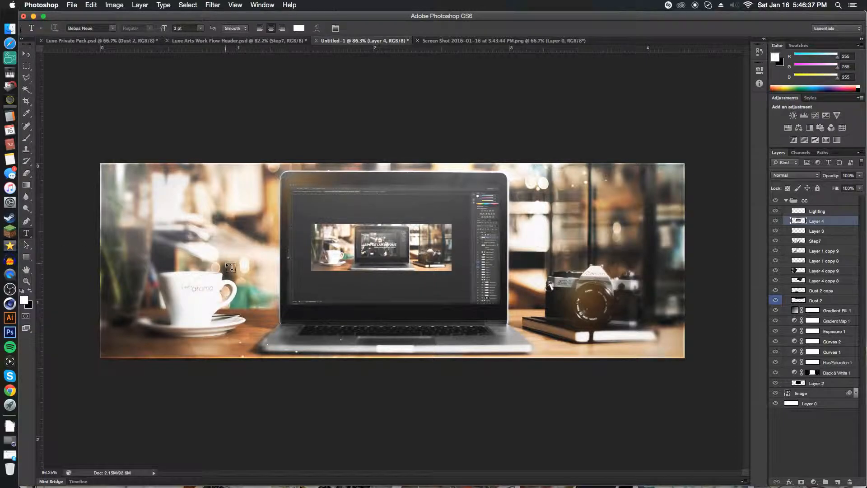
click(272, 274)
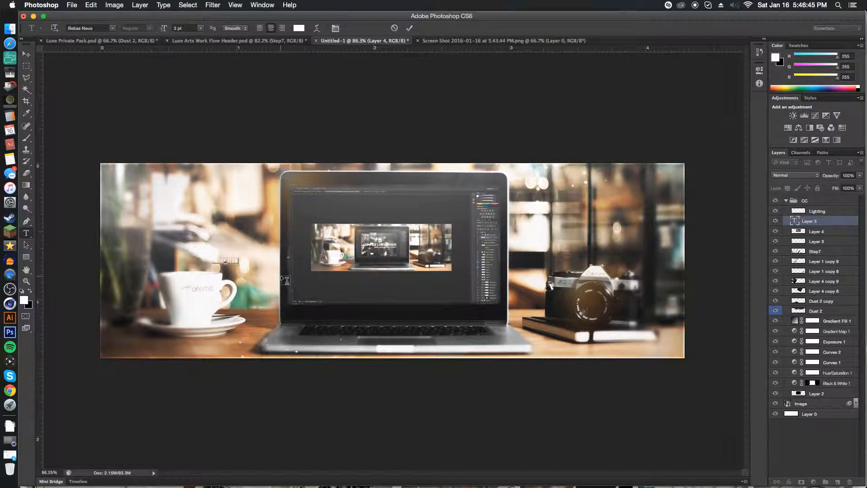
Set the “WORK FLOW” text in Gotham Black with the Italic style
drag(213, 261, 276, 262)
click(107, 26)
text(Gotham Black)
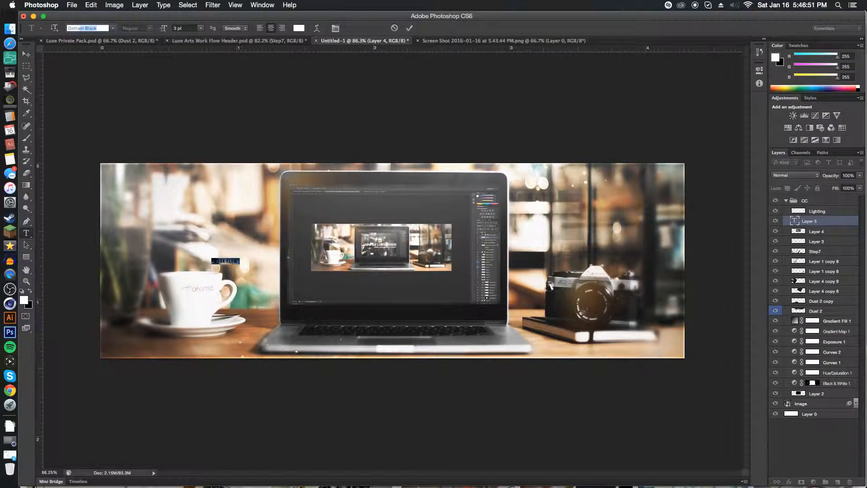
key(Return)
click(152, 30)
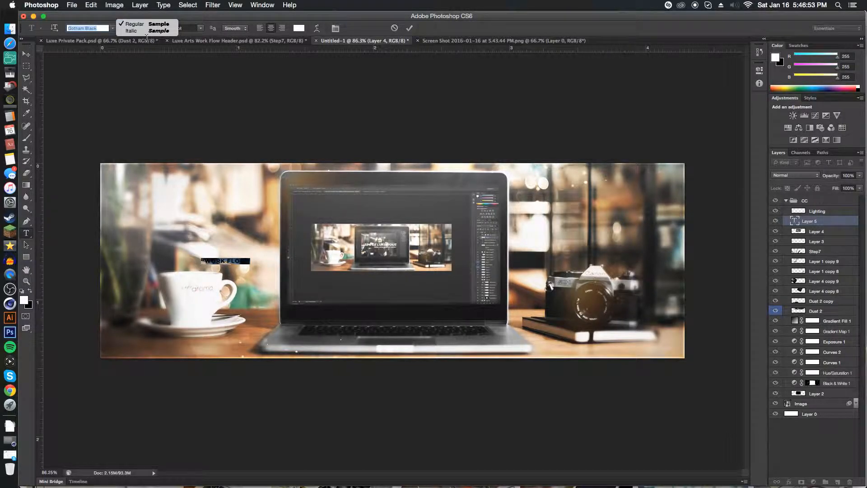
click(149, 31)
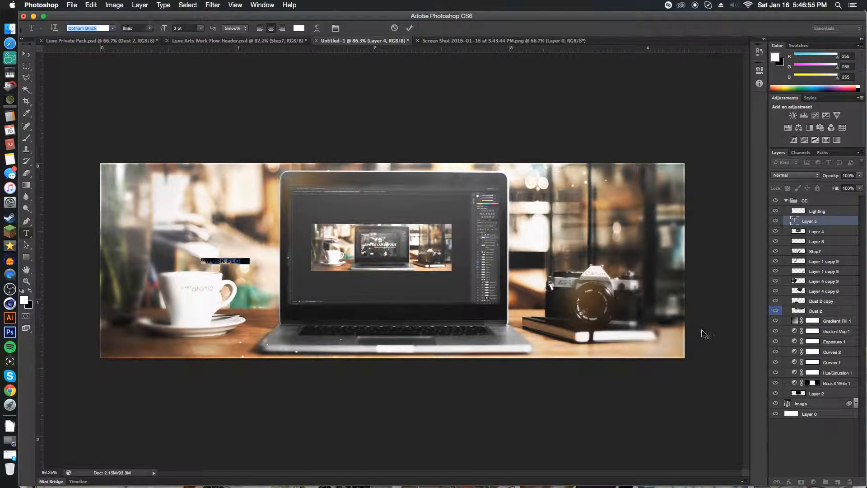
click(829, 223)
In the Typography workspace, set the “WORK FLOW” text to 12 pt with -60 tracking and centre it over the laptop's screen
click(837, 28)
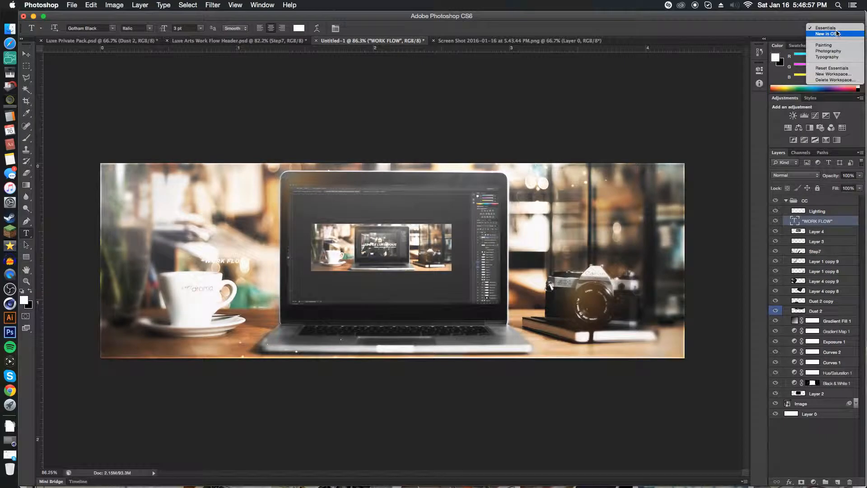
click(837, 58)
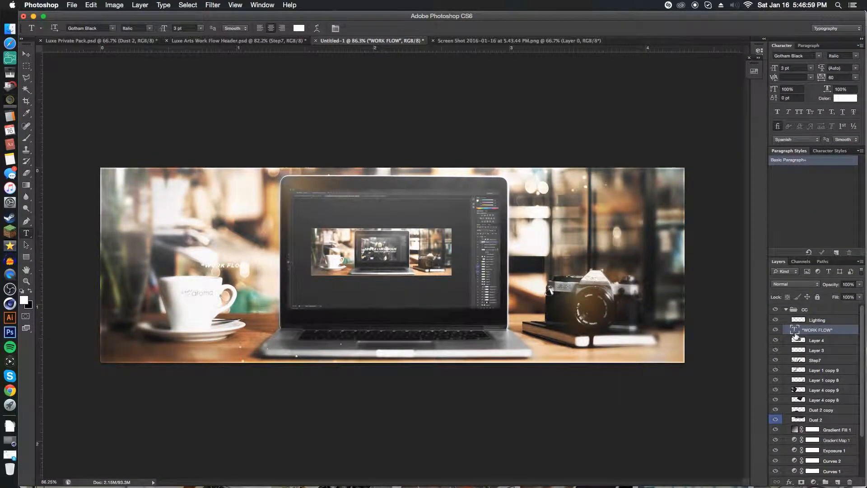
double_click(790, 331)
click(714, 299)
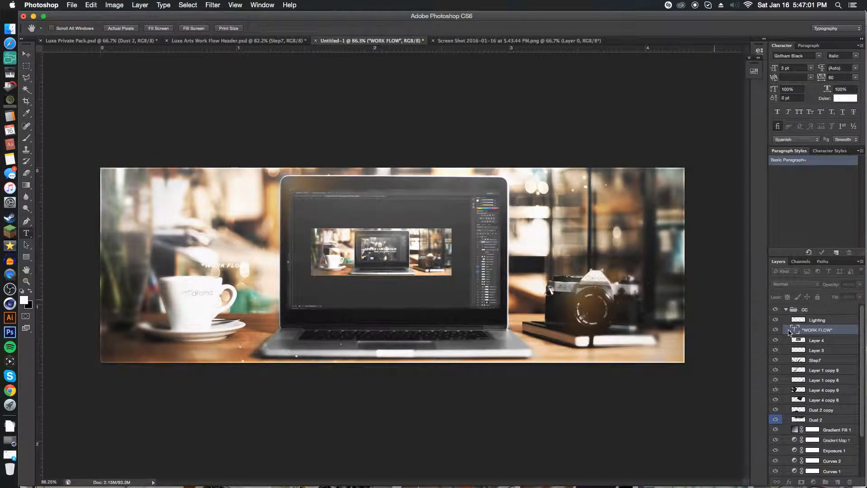
double_click(795, 330)
drag(776, 71, 820, 79)
click(26, 53)
drag(270, 256, 438, 253)
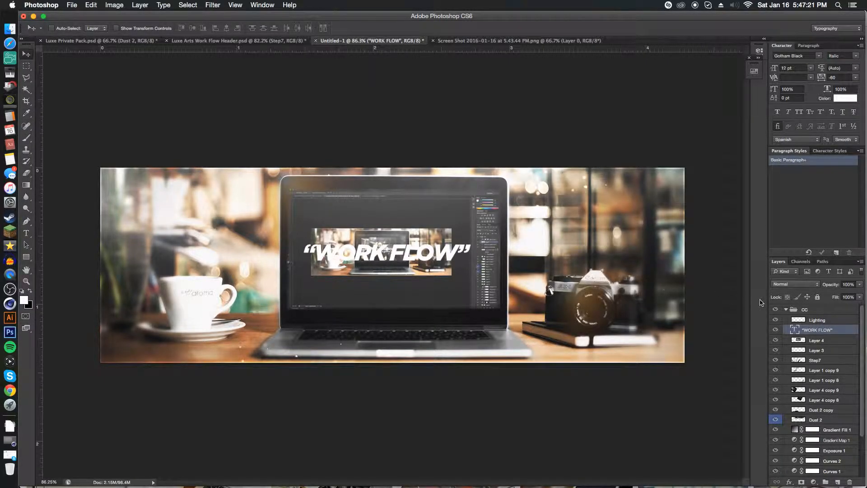
Add a Multiply drop shadow with 75% opacity and 0 px distance to the “WORK FLOW” text layer
double_click(853, 332)
click(496, 413)
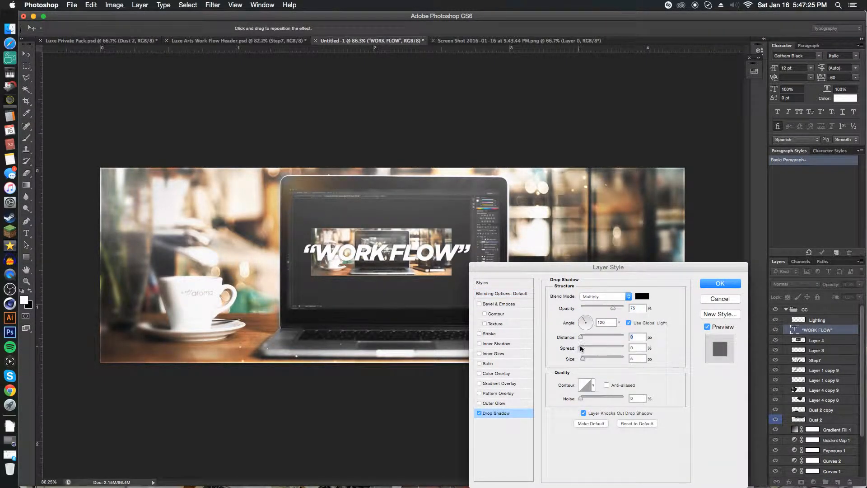
click(713, 286)
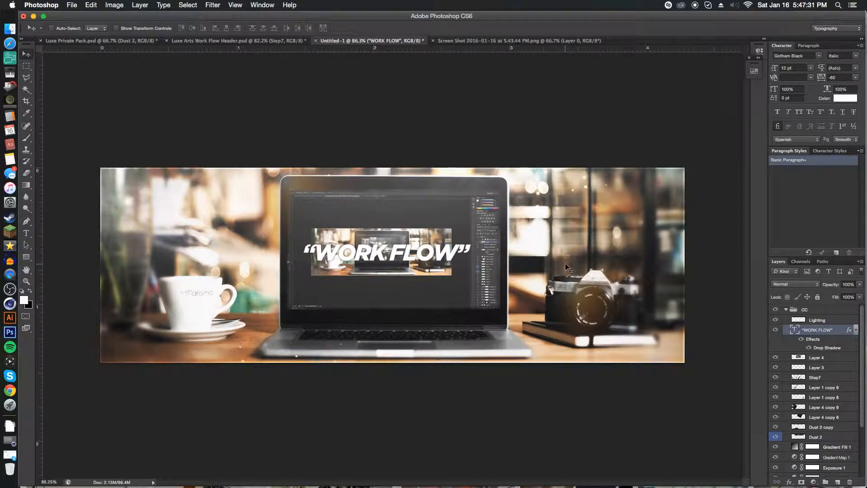
Hide the “WORK FLOW” text layer, compare the result with Luxe Arts Work Flow Header.psd, and collapse the CC group
click(775, 329)
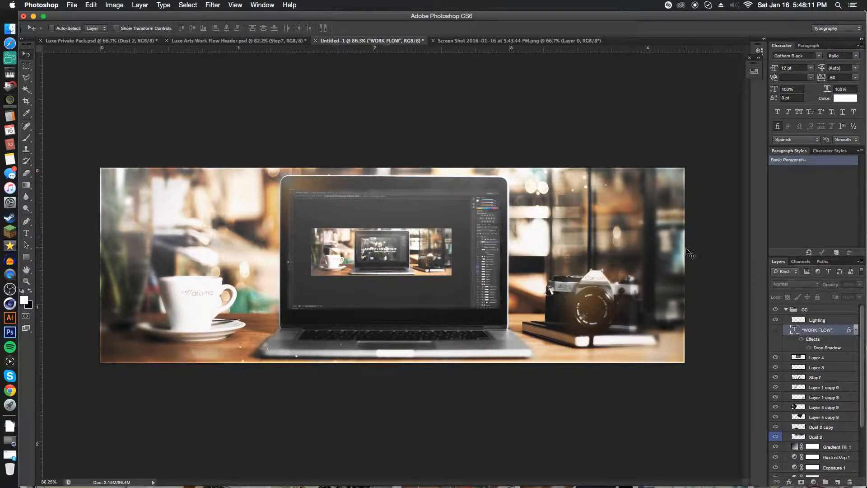
click(240, 41)
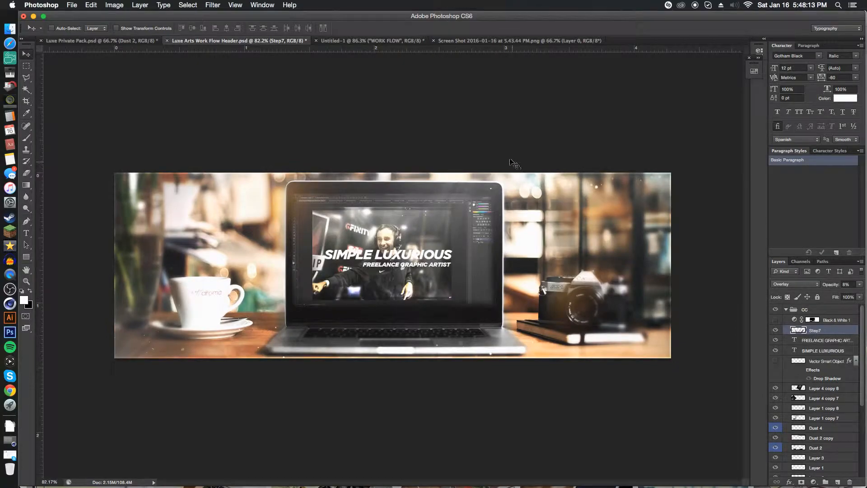
click(377, 41)
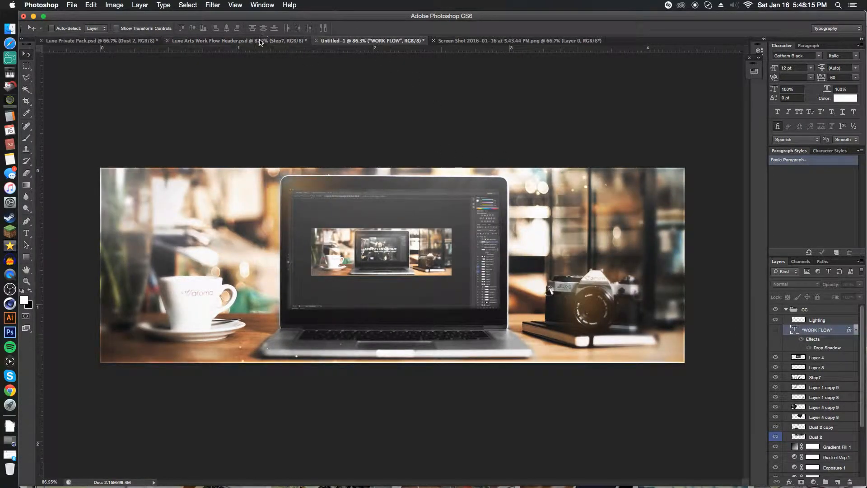
click(261, 42)
click(375, 41)
click(786, 309)
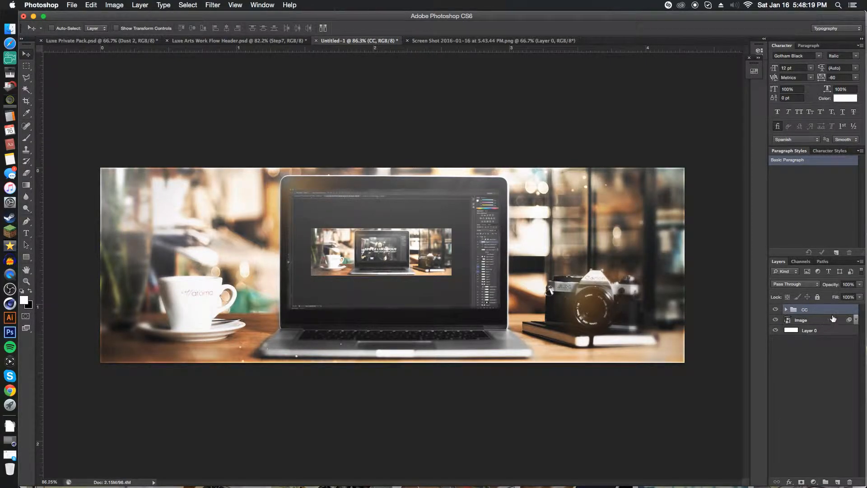